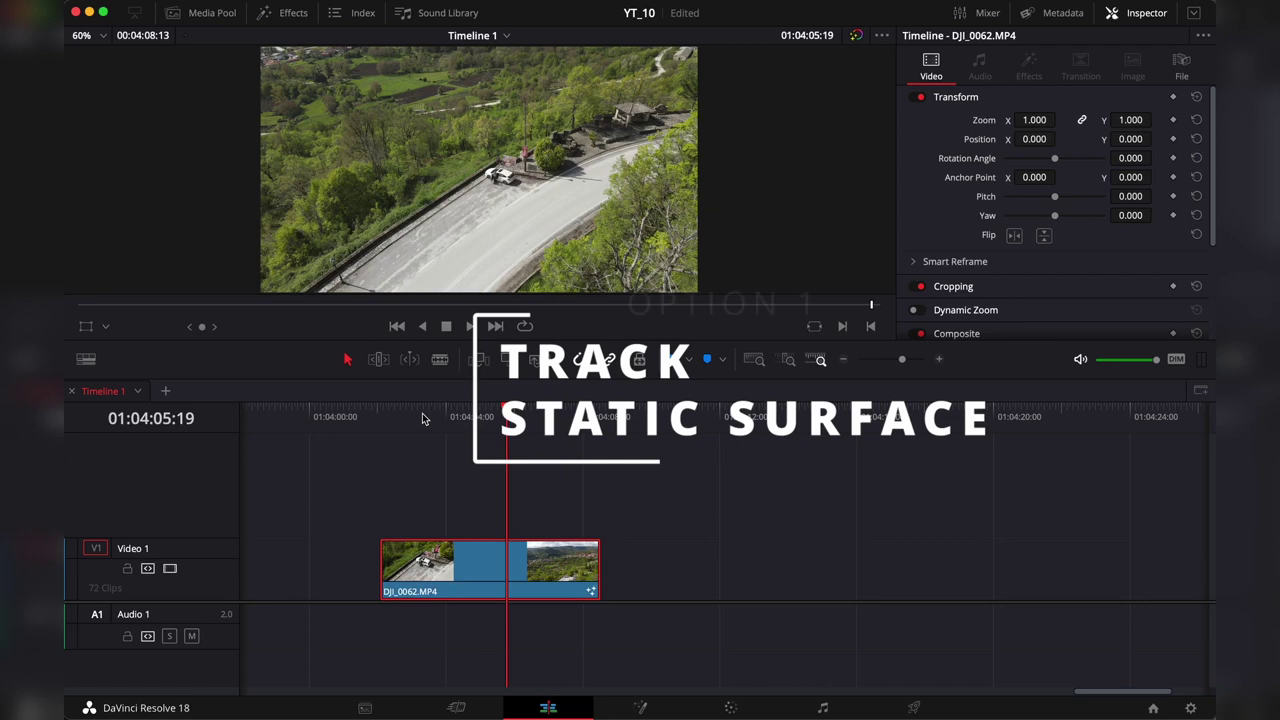
# Scrub the Edit timeline through the DJI_0062.MP4 drone clip to preview the road footage
pyautogui.moveTo(422, 418); pyautogui.dragTo(466, 440)
# Insert a Surface Tracker node between MediaIn1 and MediaOut1
pyautogui.click(641, 708)
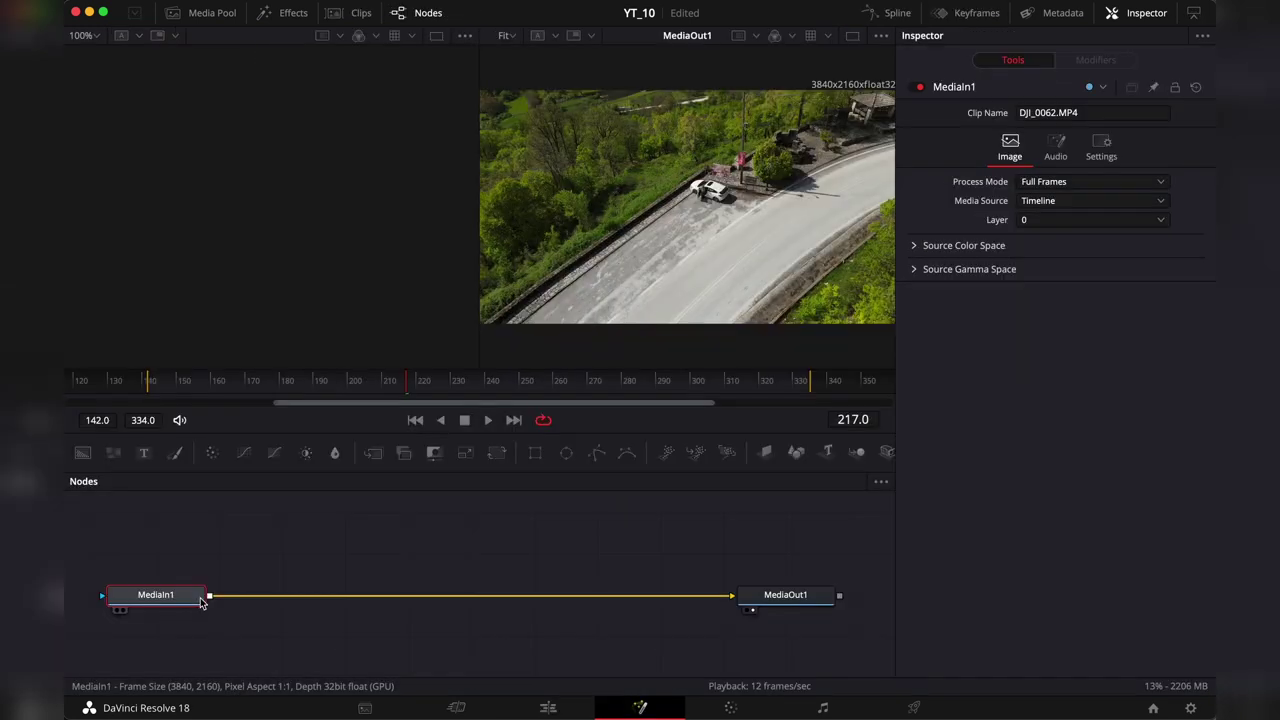
pyautogui.hotkey('shift', 'space')
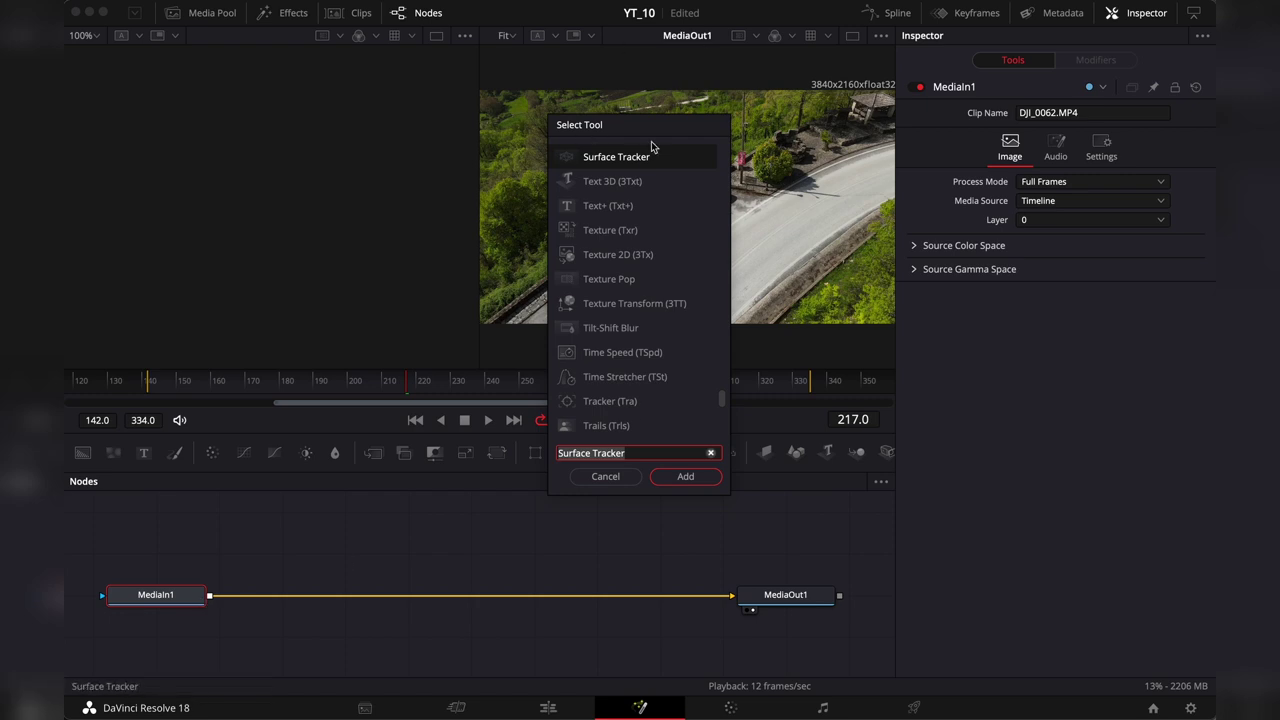
pyautogui.click(695, 480)
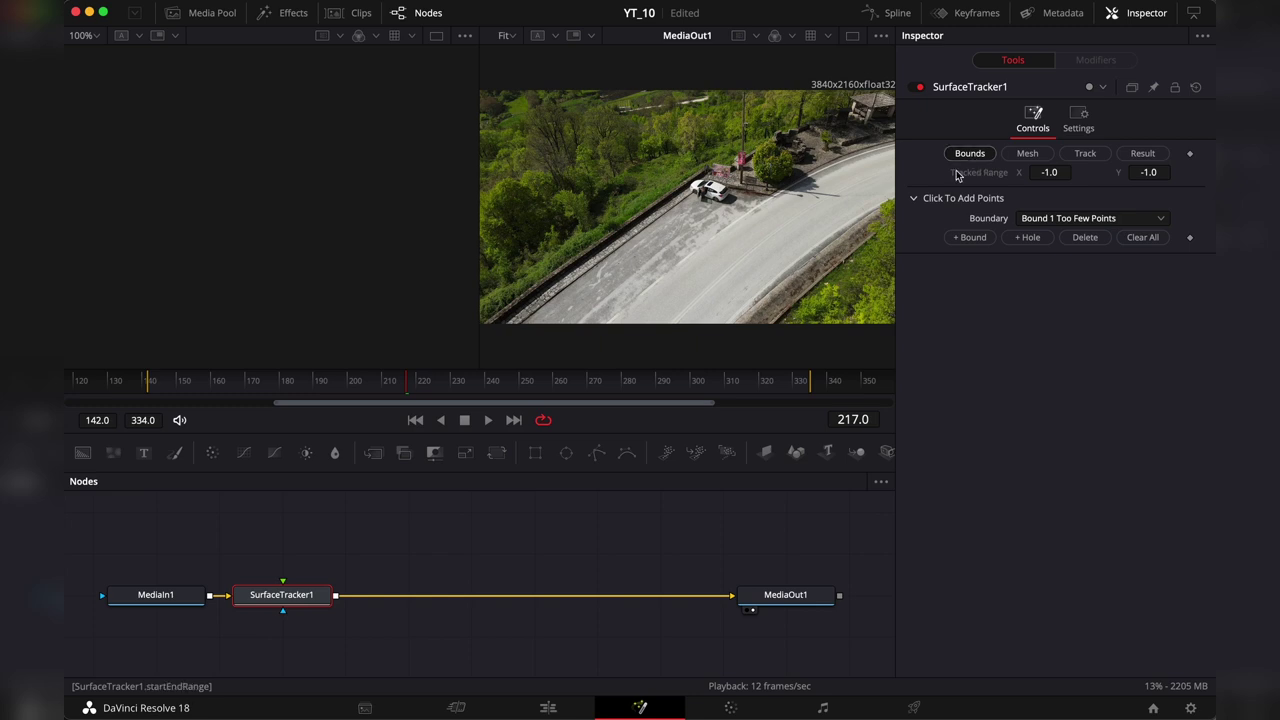
# Draw a closed six-point bound around a patch of the road in the viewer
pyautogui.click(970, 238)
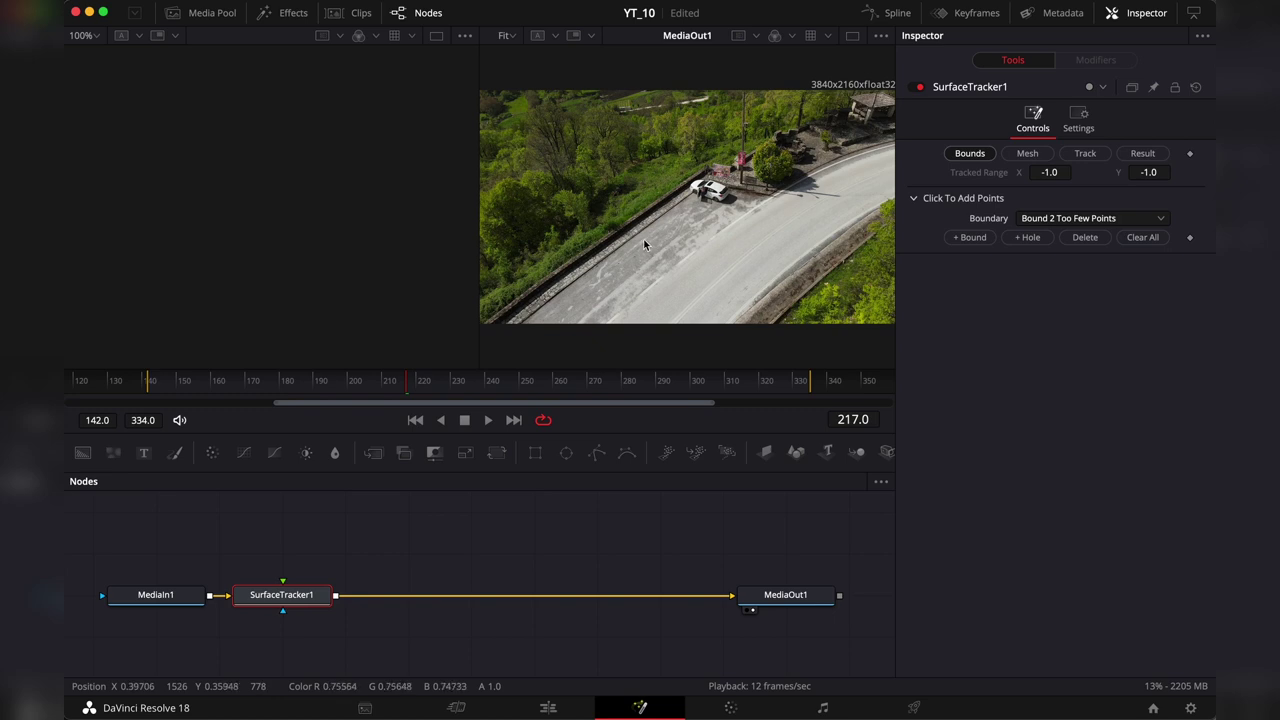
pyautogui.click(642, 236)
pyautogui.click(660, 224)
pyautogui.click(679, 212)
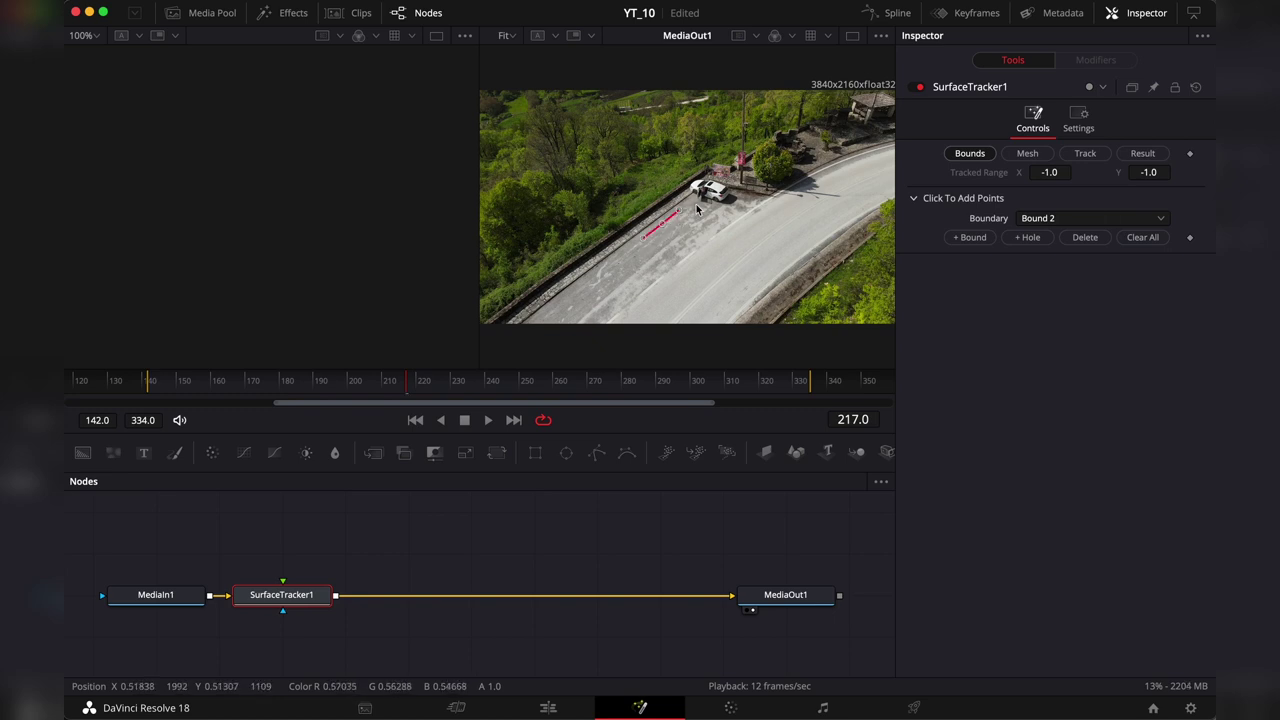
pyautogui.click(707, 225)
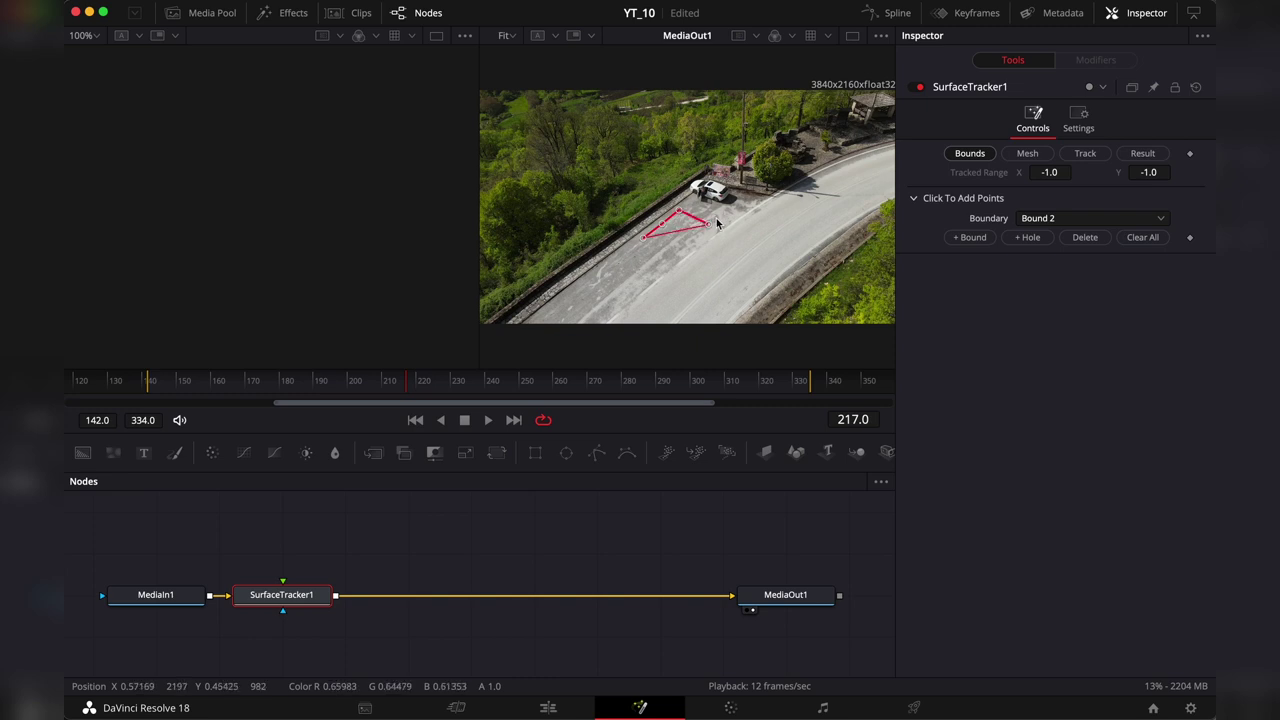
pyautogui.click(667, 258)
pyautogui.click(614, 266)
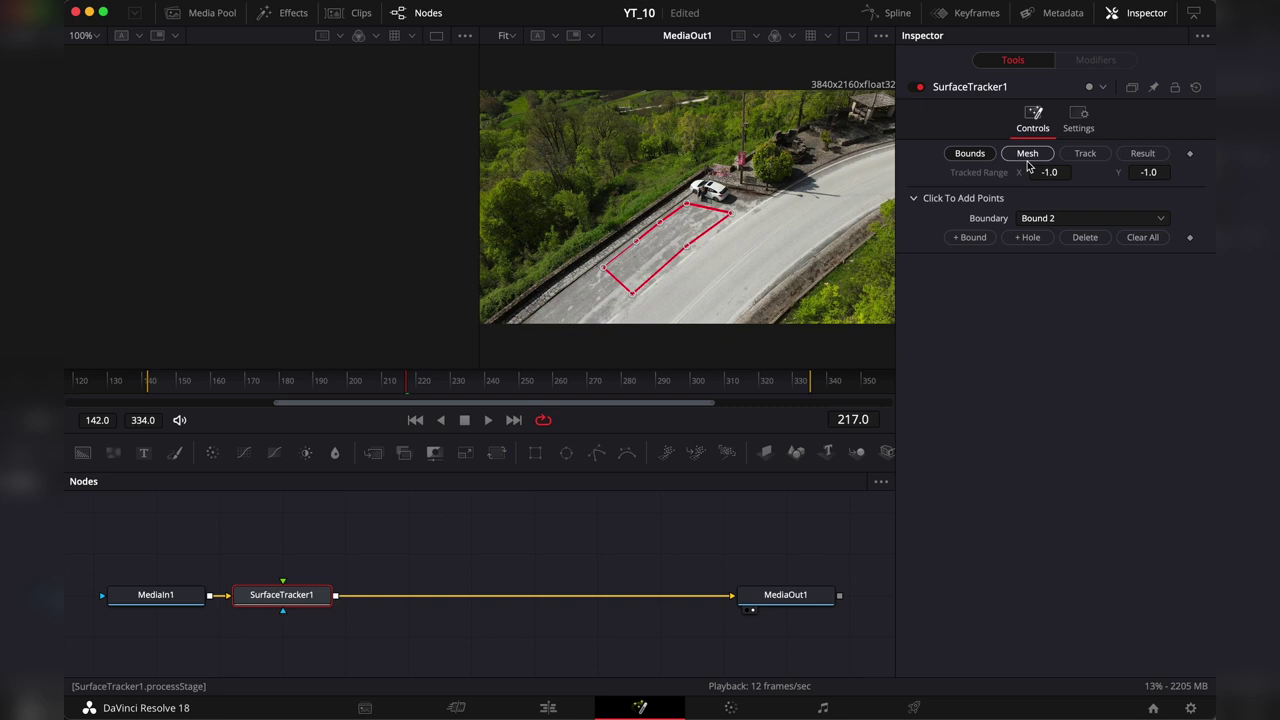
# Generate a triangulated mesh inside the road bound, leaving Point Locations on Automatic
pyautogui.click(1027, 153)
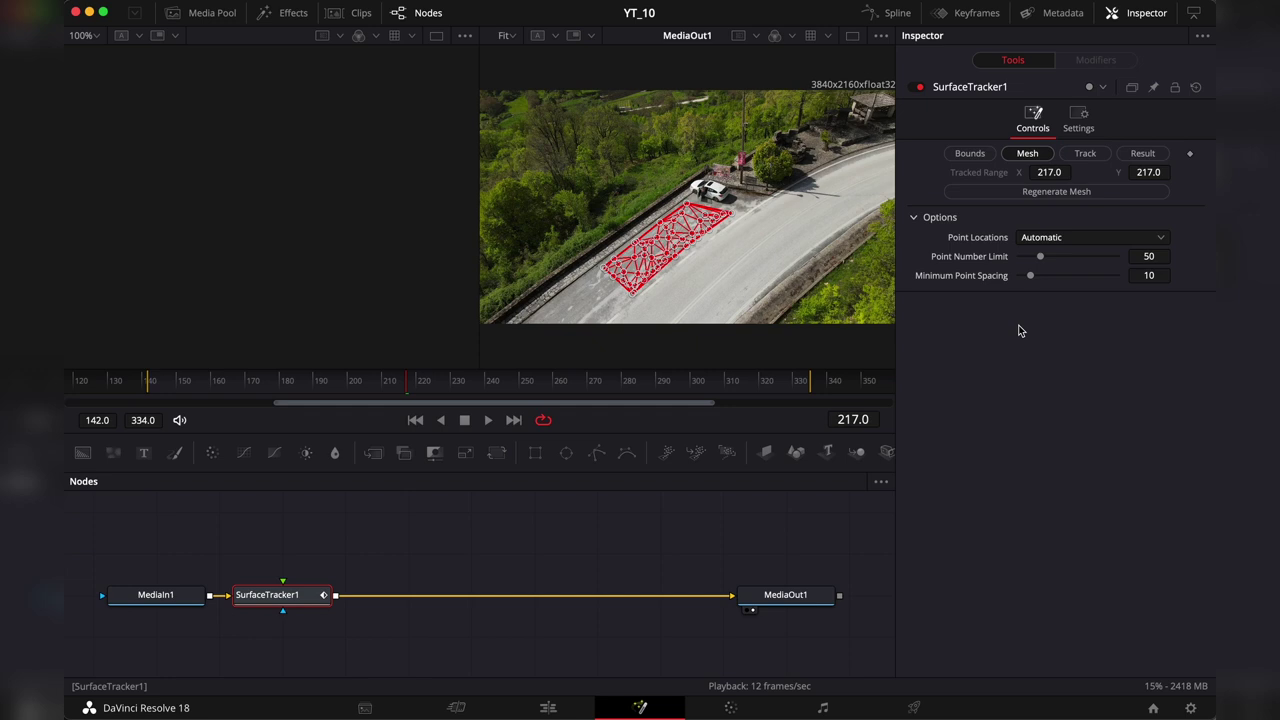
pyautogui.click(1160, 240)
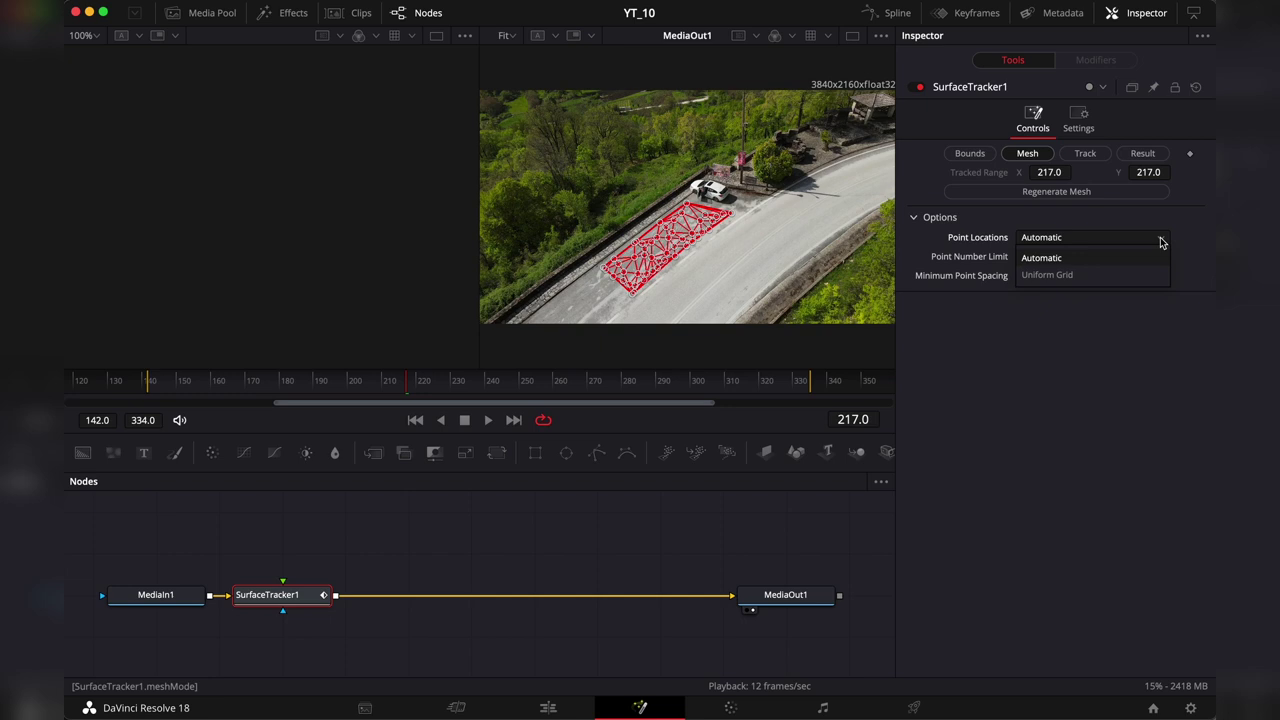
pyautogui.click(1160, 242)
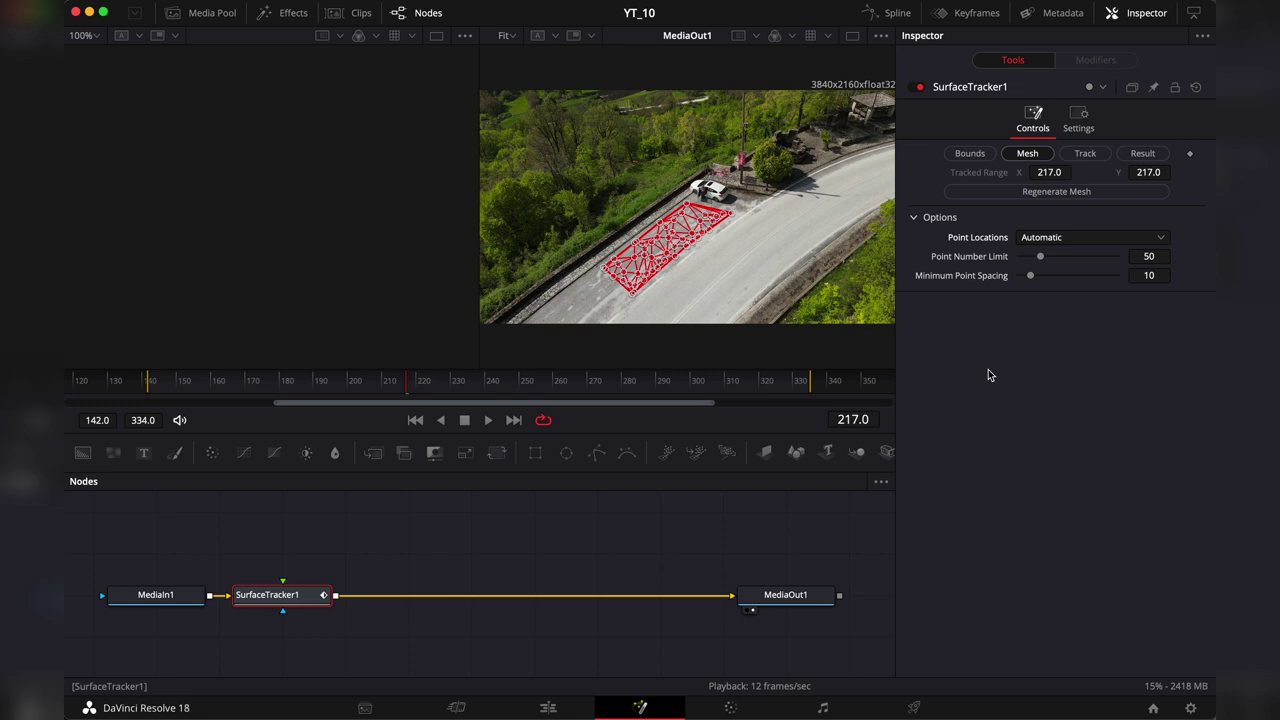
# Track the road mesh with Track Forward Then Reverse from the Track tab
pyautogui.click(1088, 154)
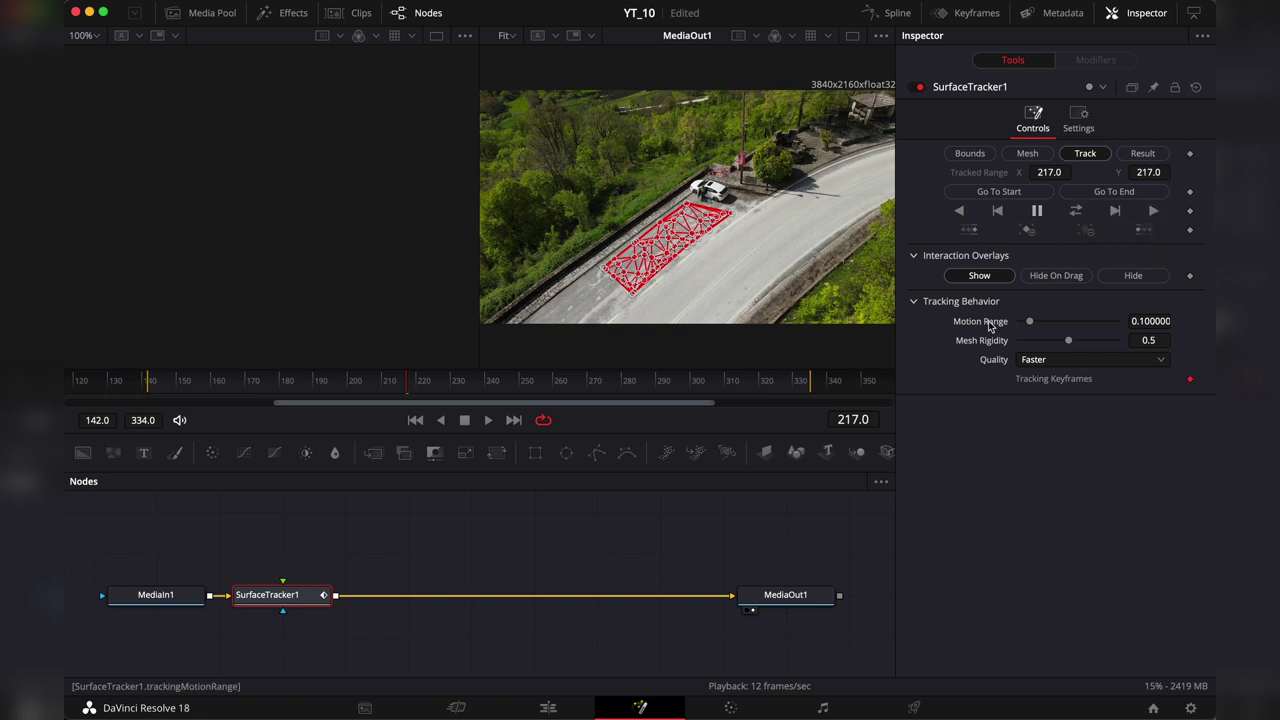
pyautogui.click(1075, 211)
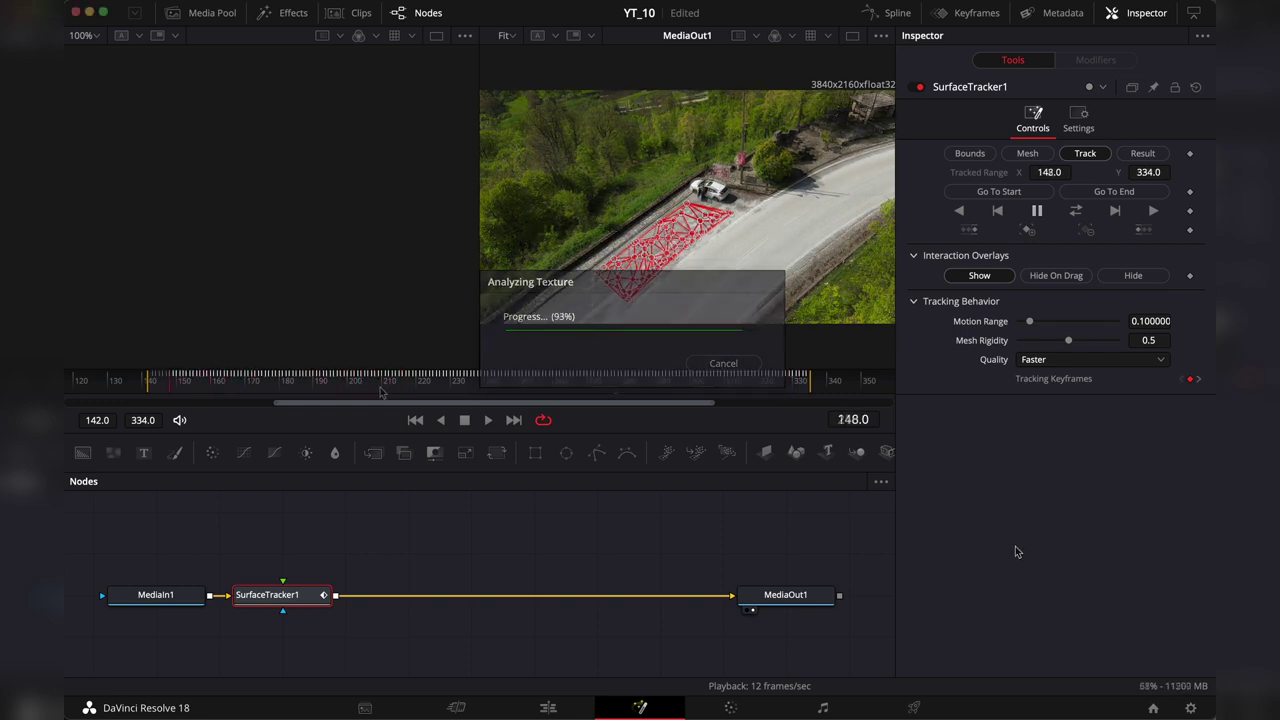
# Scrub the Fusion ruler to confirm the mesh follows the road patch across frames
pyautogui.click(584, 387)
pyautogui.moveTo(584, 387); pyautogui.dragTo(492, 385)
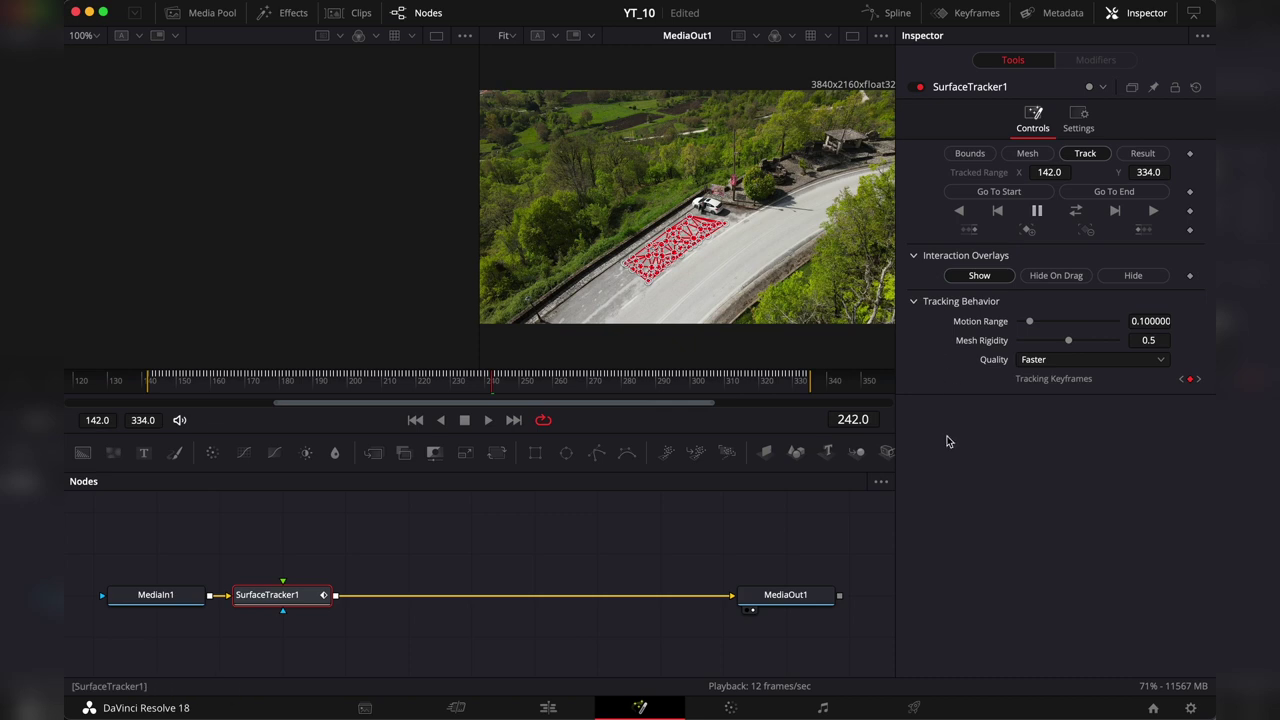
pyautogui.moveTo(507, 384); pyautogui.dragTo(473, 385)
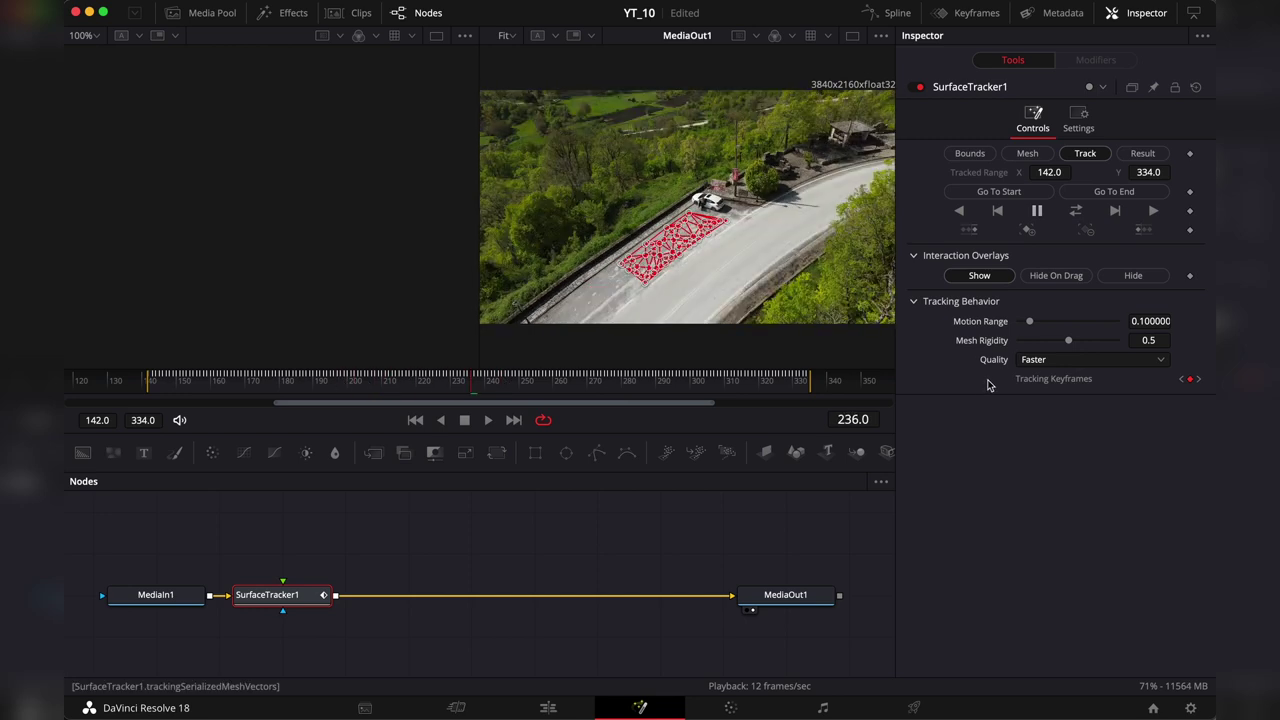
# Keep tracking Quality on Faster, recheck the track, and deselect the tracker
pyautogui.click(1160, 361)
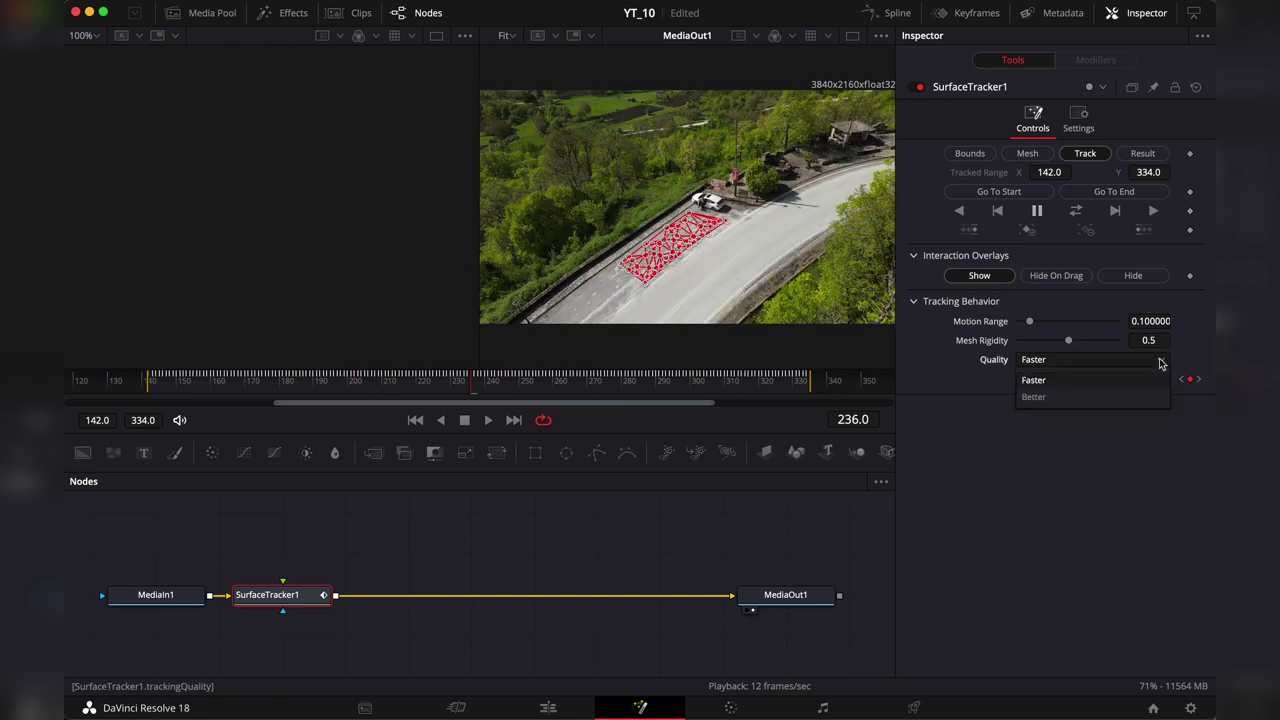
pyautogui.click(1160, 361)
pyautogui.click(1160, 361)
pyautogui.click(1160, 361)
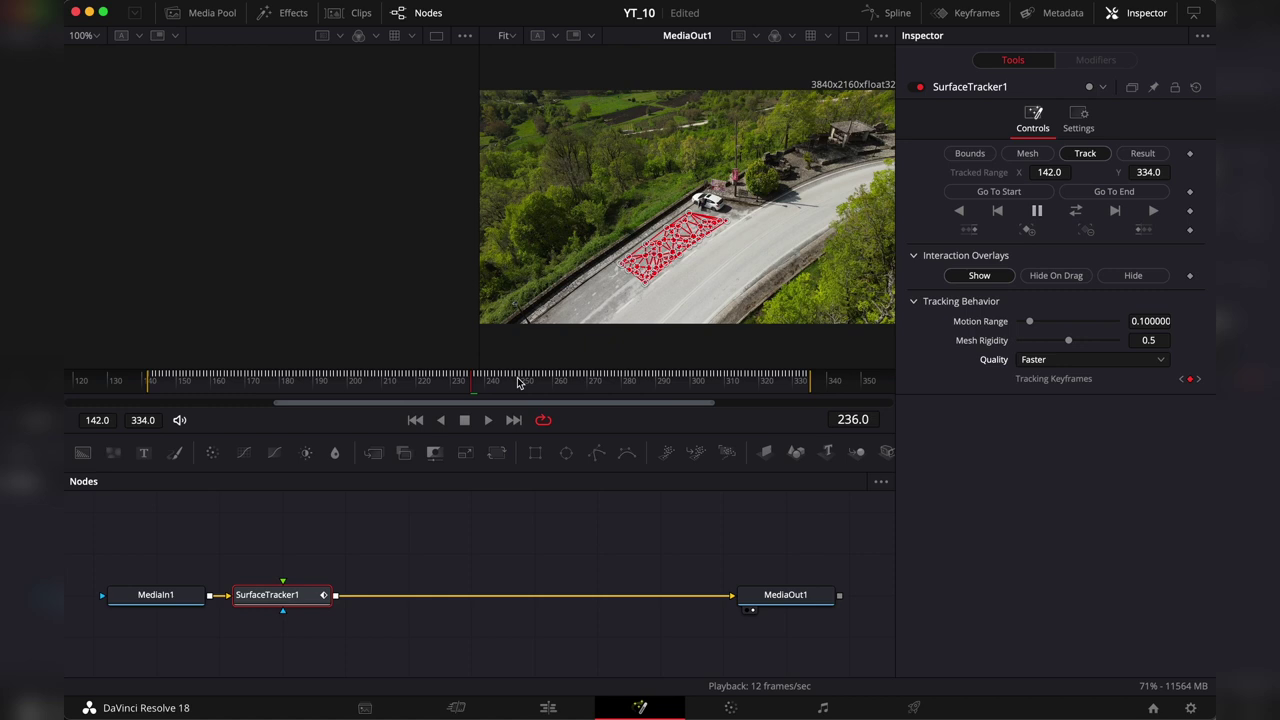
pyautogui.moveTo(518, 381)
pyautogui.mouseDown()
pyautogui.moveTo(329, 380)
pyautogui.moveTo(651, 380)
pyautogui.moveTo(502, 380)
pyautogui.mouseUp()
pyautogui.hotkey('ctrl', 'shift', 'a')
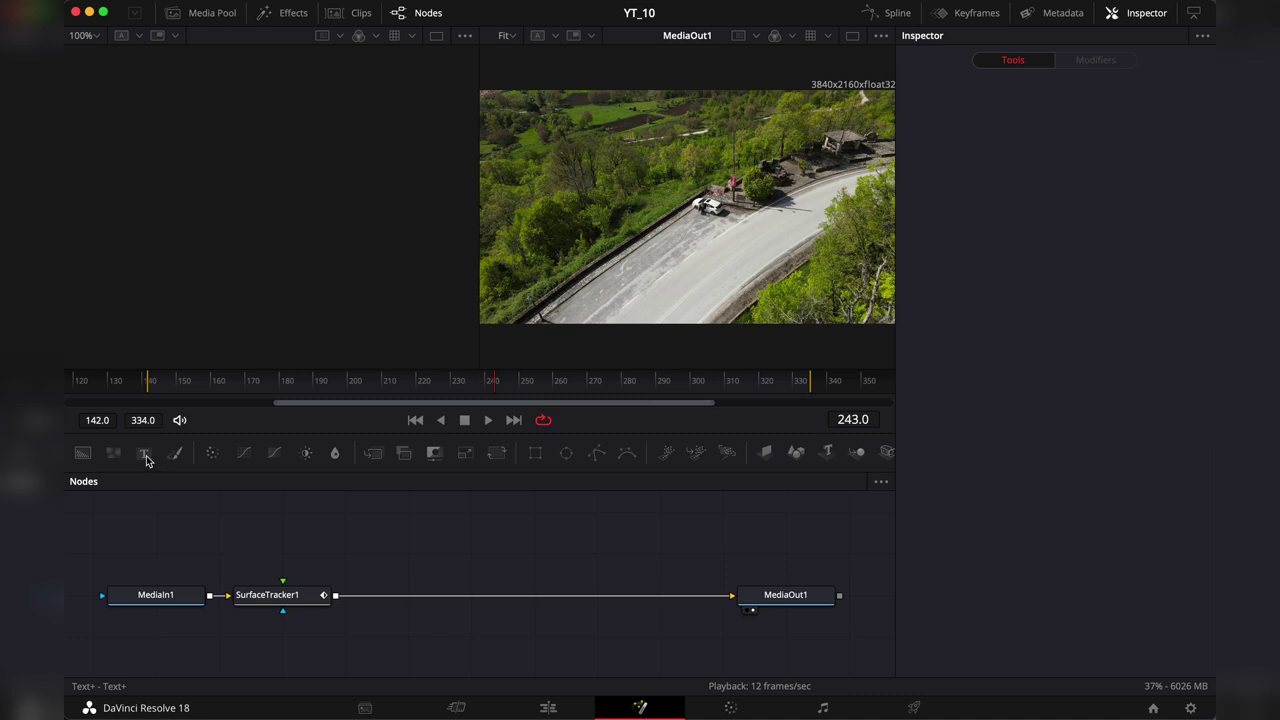
# Feed a larger two-line 'Surface / Tracker' Text node into the Surface Tracker
pyautogui.click(143, 453)
pyautogui.moveTo(286, 560)
pyautogui.mouseDown()
pyautogui.moveTo(329, 591)
pyautogui.moveTo(283, 581)
pyautogui.mouseUp()
pyautogui.click(932, 255)
pyautogui.write('Sur')
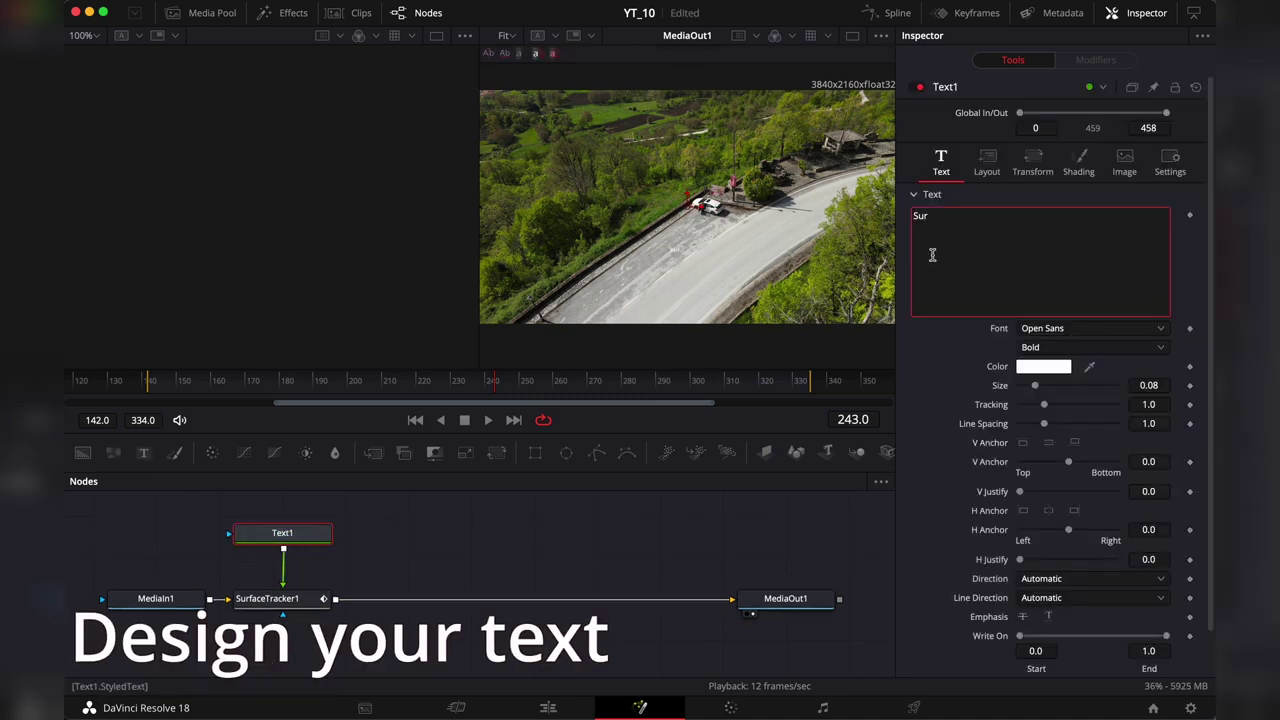
pyautogui.write('face')
pyautogui.press('Return')
pyautogui.write('Tracker')
pyautogui.moveTo(1035, 385); pyautogui.dragTo(1046, 404)
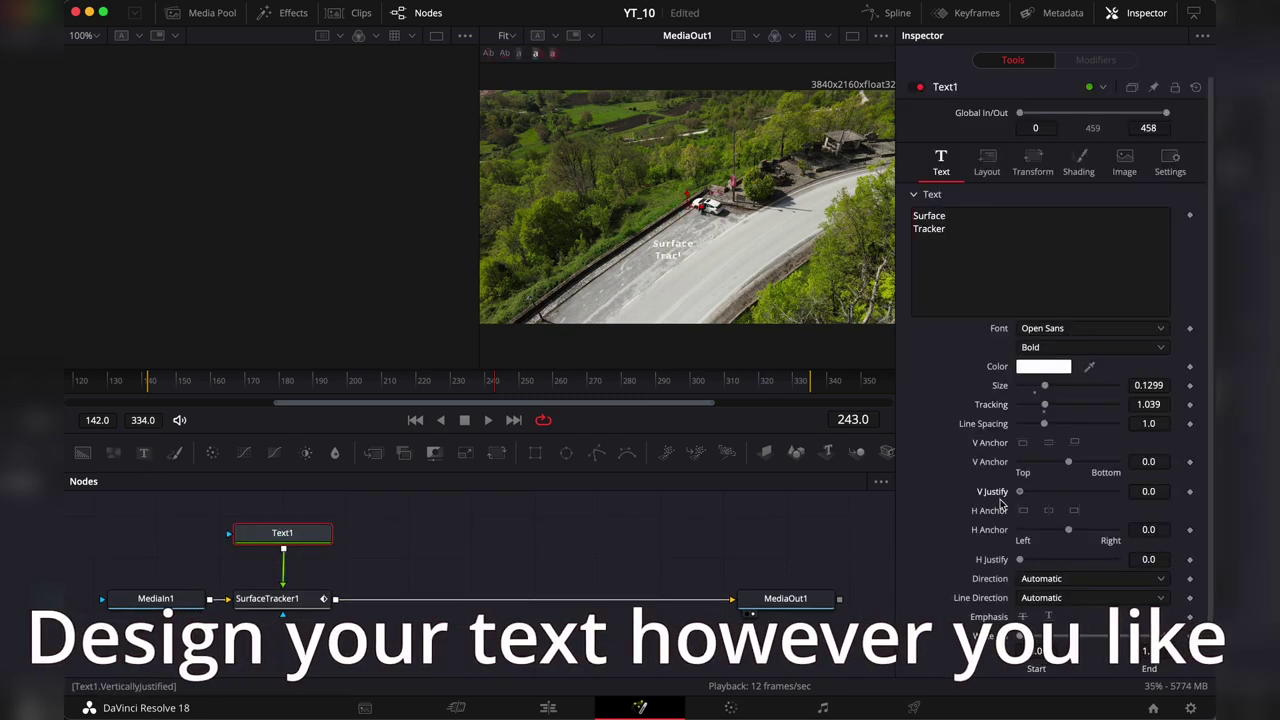
# Adjust Layout rotation so the text lies flat along the road, then return to Edit
pyautogui.click(987, 162)
pyautogui.moveTo(672, 245); pyautogui.dragTo(703, 172)
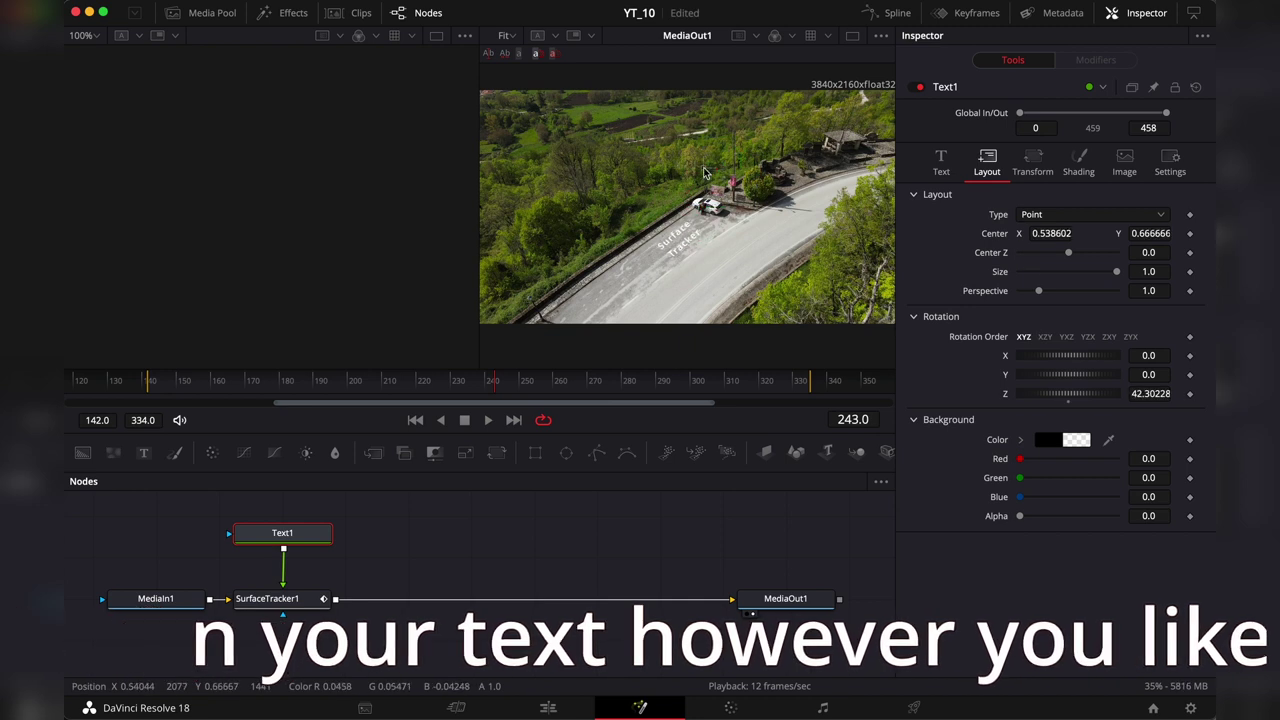
pyautogui.moveTo(1055, 355); pyautogui.dragTo(1055, 392)
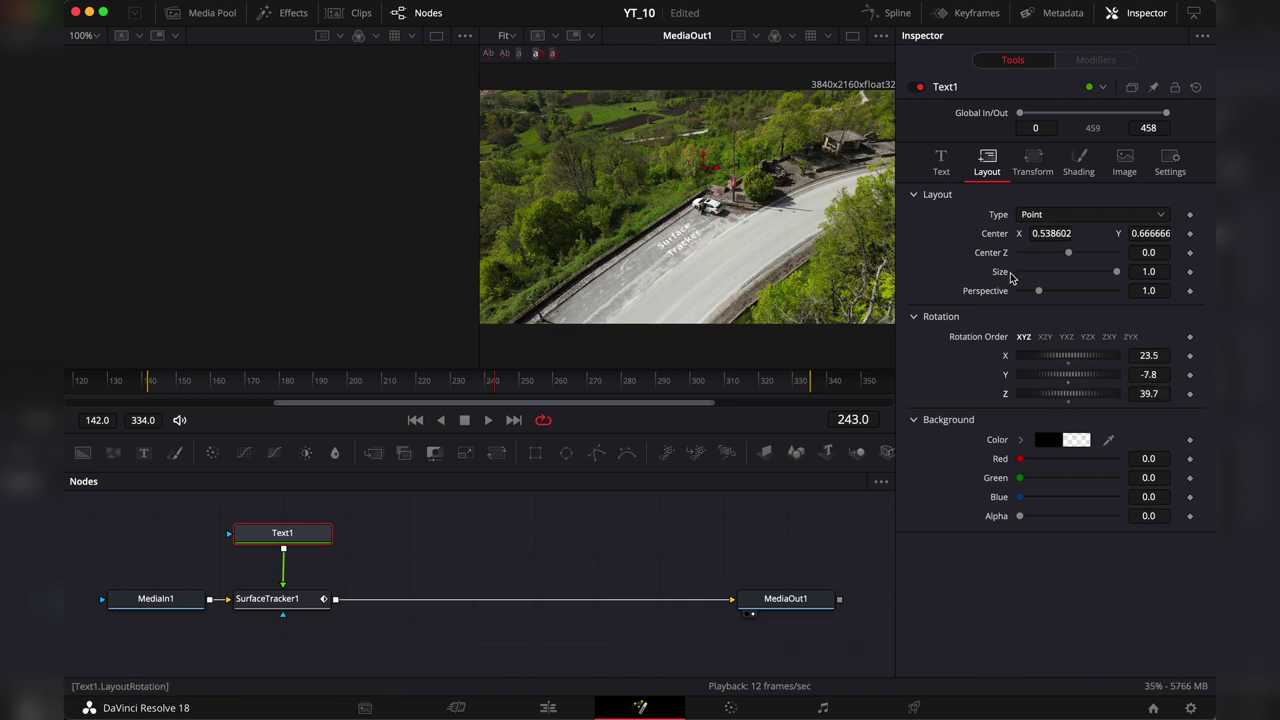
pyautogui.click(941, 162)
pyautogui.click(548, 707)
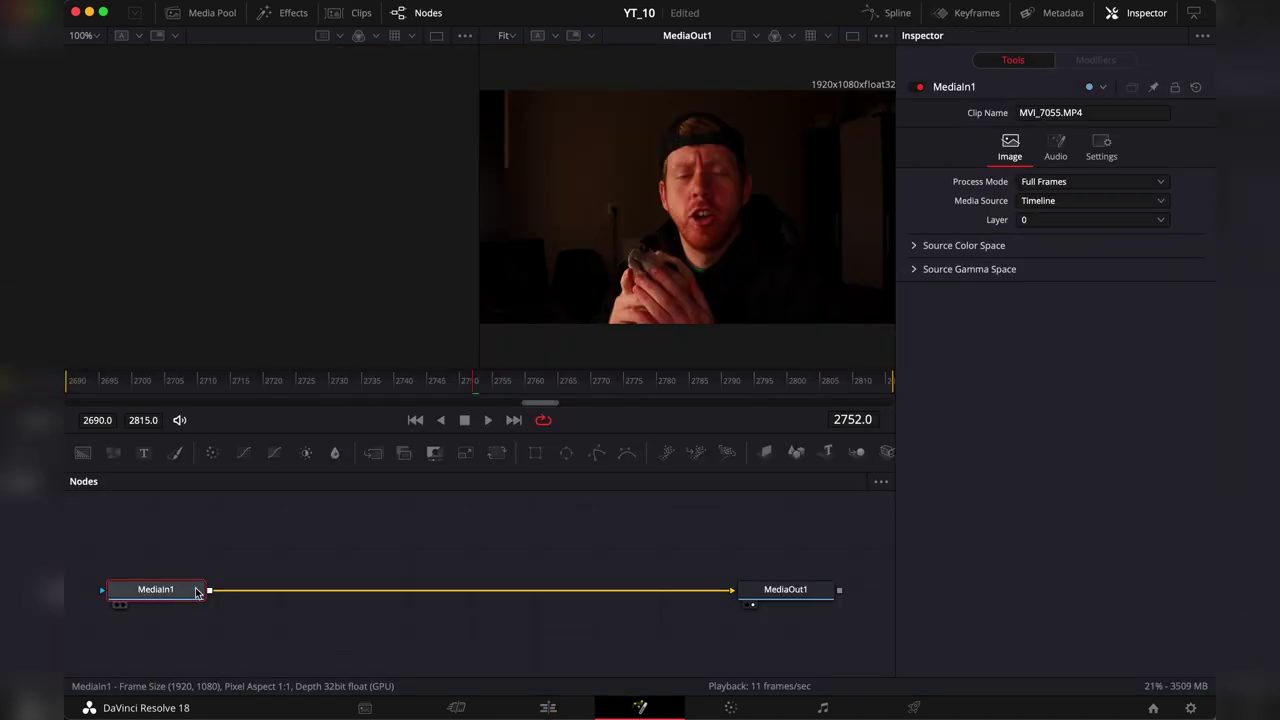
# Insert a Surface Tracker after MediaIn1 on the face clip
pyautogui.hotkey('shift', 'space')
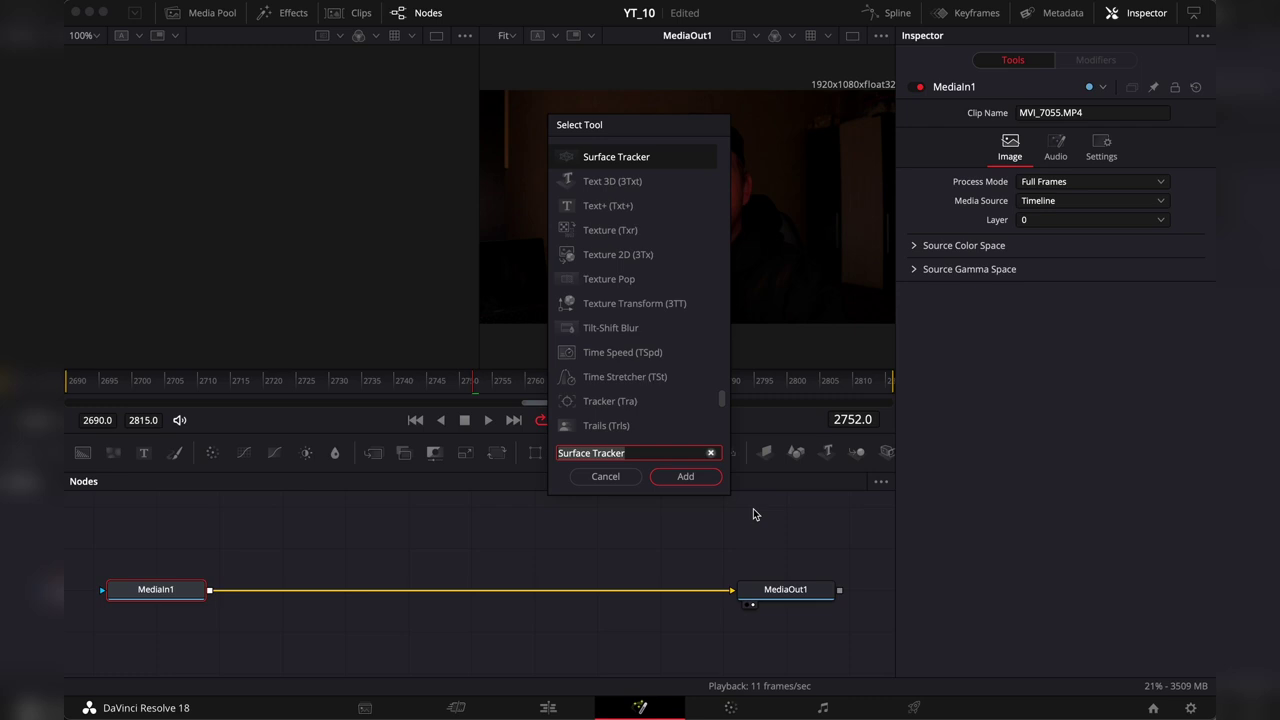
pyautogui.click(700, 480)
pyautogui.scroll(5, 671, 167)
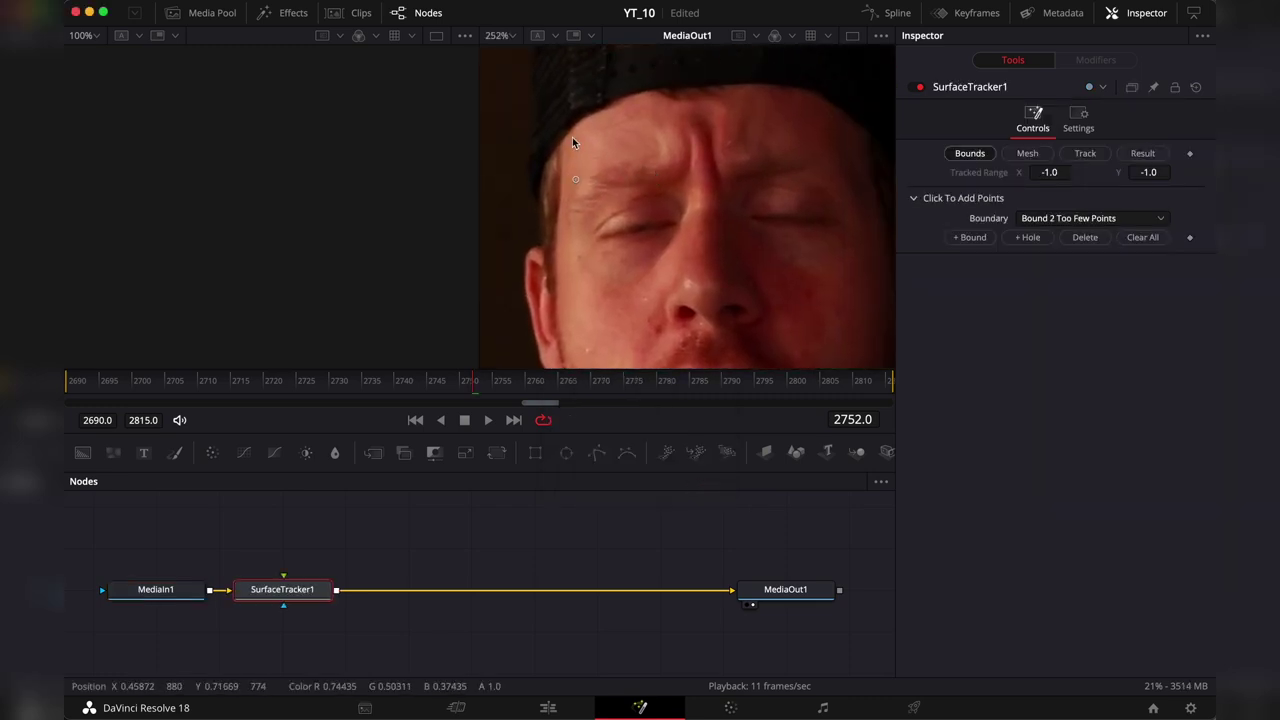
# Outline the forehead with a closed bound, add an inner hole, and generate the mesh
pyautogui.click(570, 133)
pyautogui.click(611, 109)
pyautogui.click(651, 96)
pyautogui.click(679, 107)
pyautogui.click(714, 103)
pyautogui.click(732, 90)
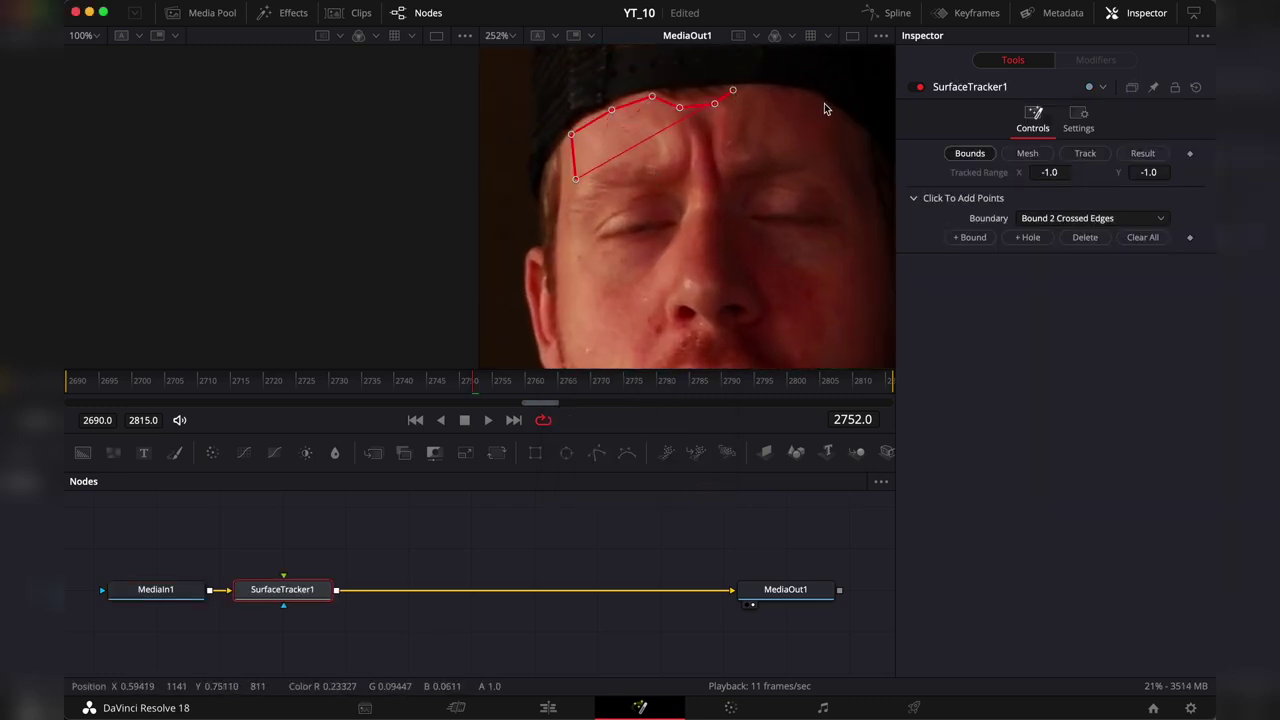
pyautogui.click(811, 99)
pyautogui.click(851, 126)
pyautogui.click(851, 158)
pyautogui.click(776, 150)
pyautogui.click(725, 165)
pyautogui.click(686, 169)
pyautogui.click(620, 161)
pyautogui.click(591, 170)
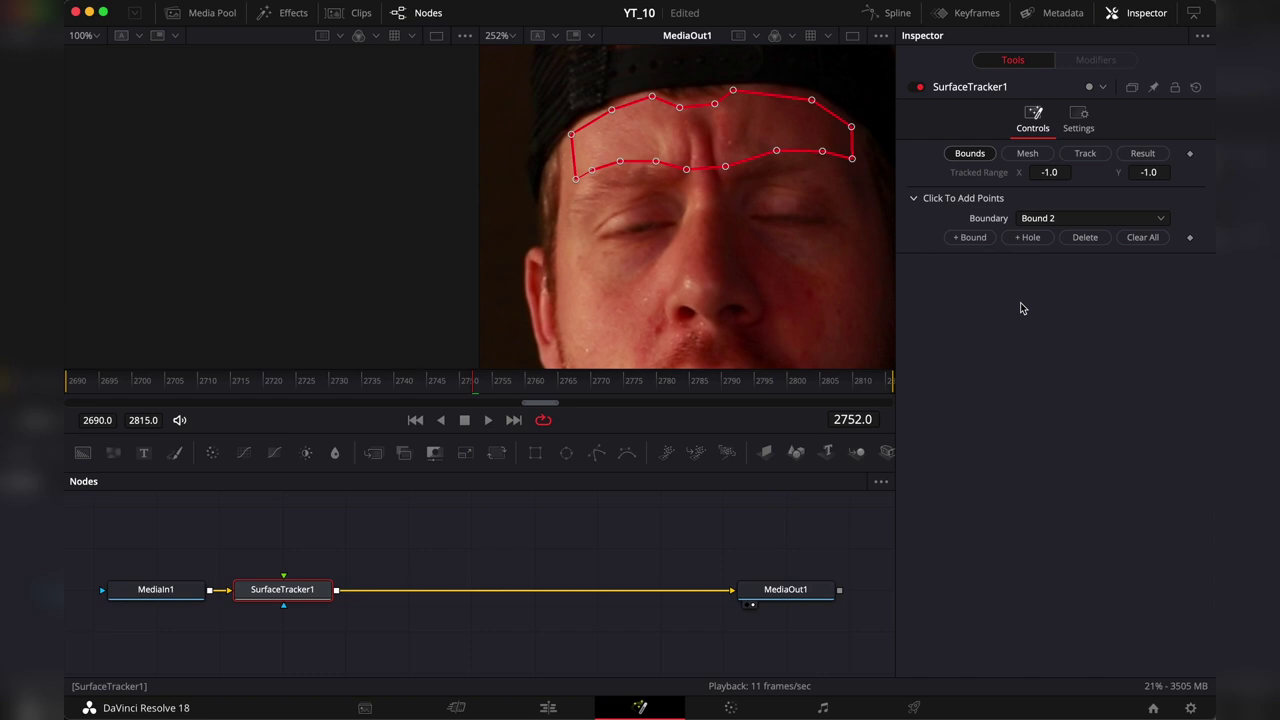
pyautogui.click(1028, 237)
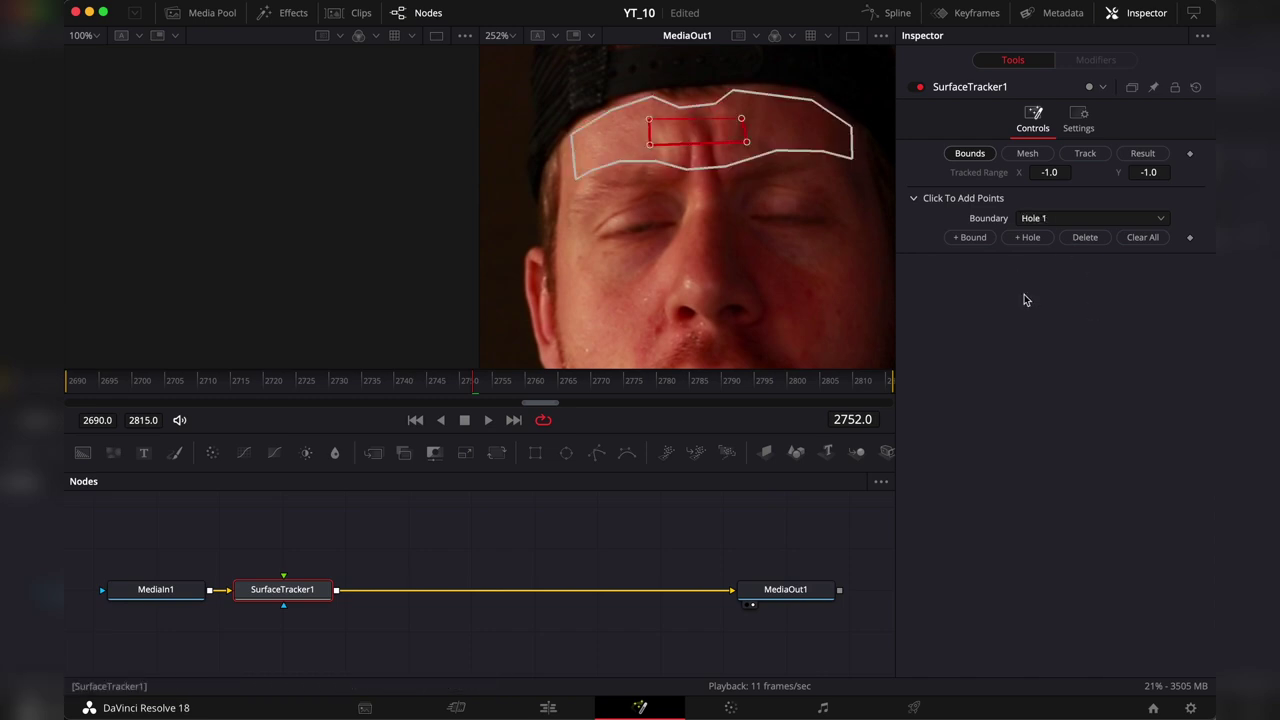
pyautogui.click(1030, 155)
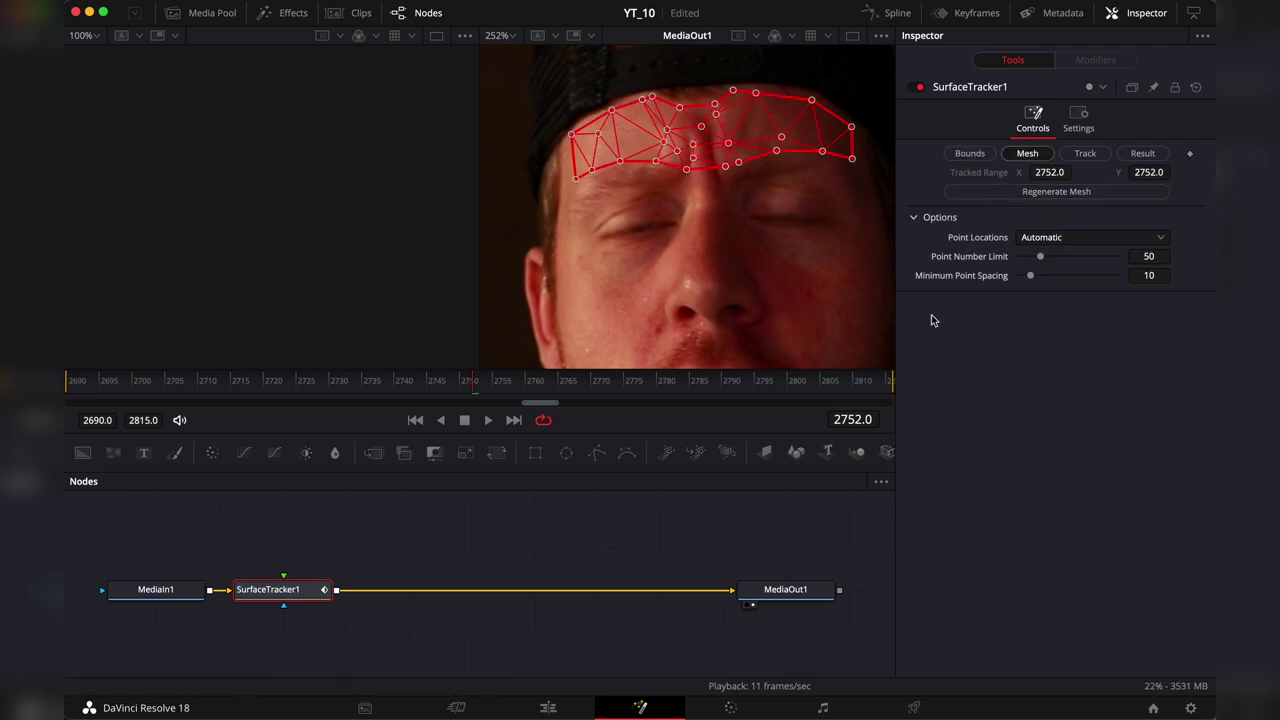
# Set mesh limit 65 and spacing 6, then track with Motion Range 0.26 and Better quality
pyautogui.moveTo(1045, 259); pyautogui.dragTo(1052, 259)
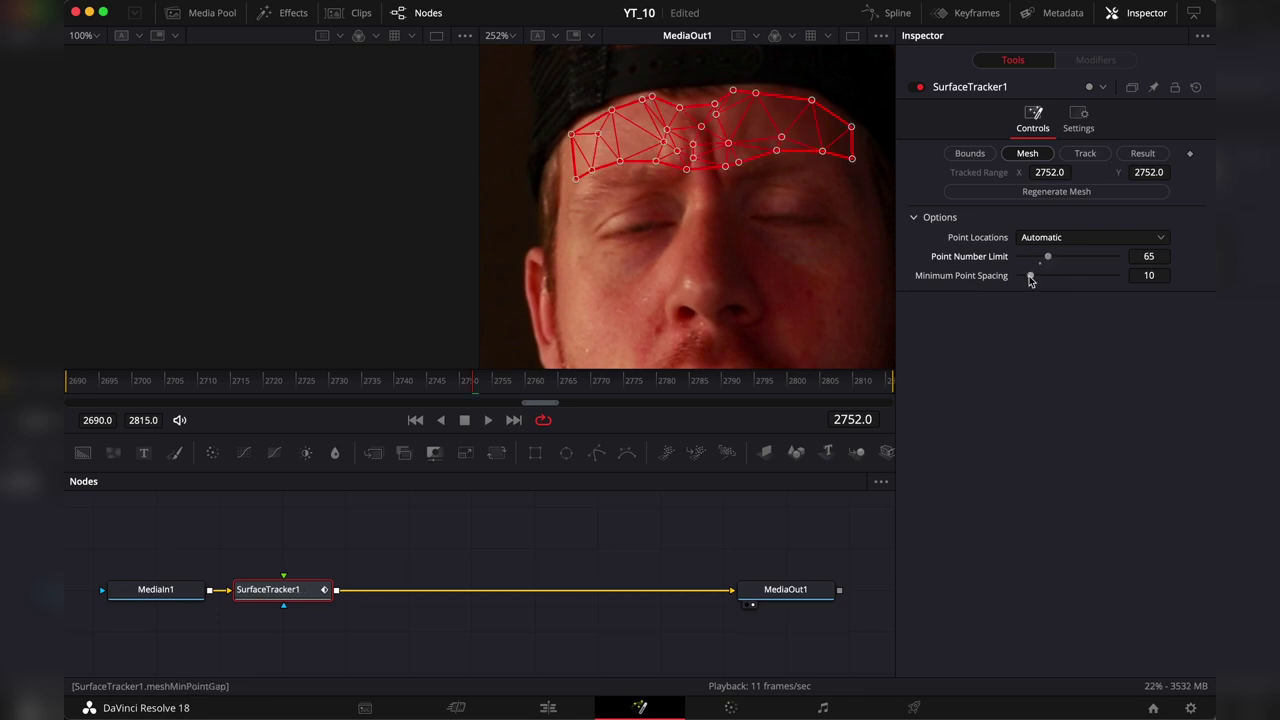
pyautogui.moveTo(1030, 280); pyautogui.dragTo(1023, 280)
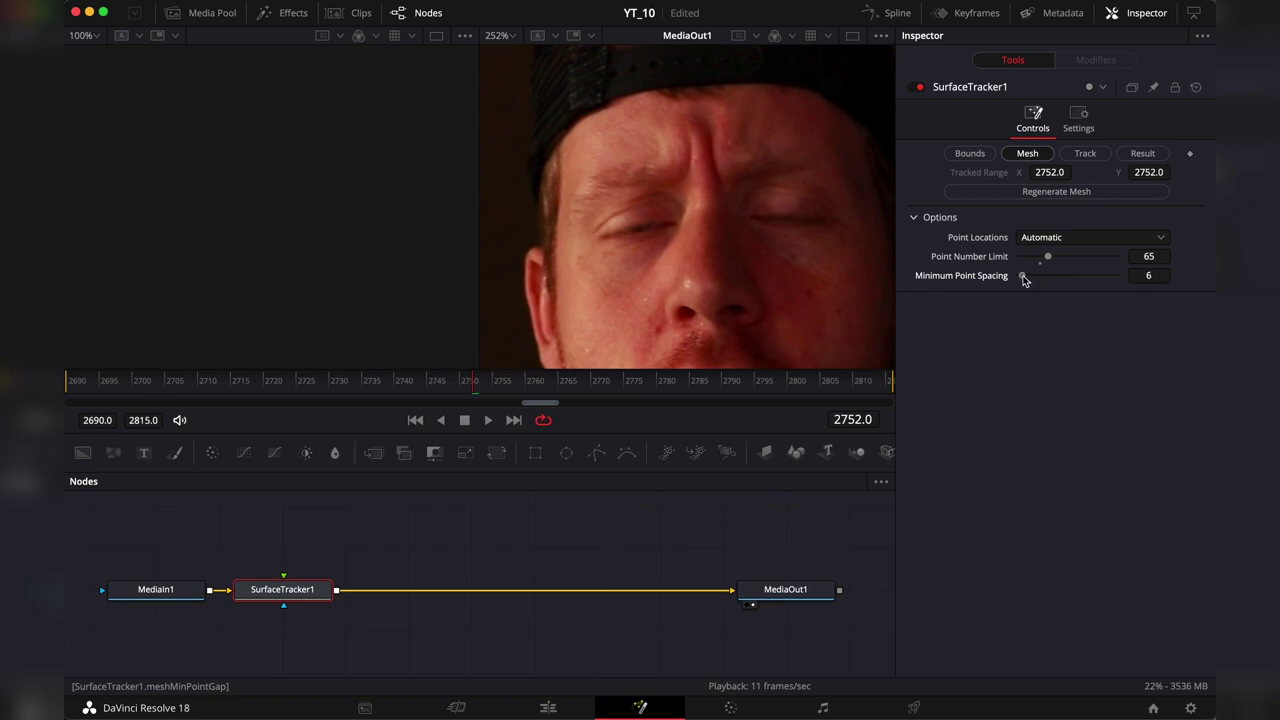
pyautogui.click(1087, 154)
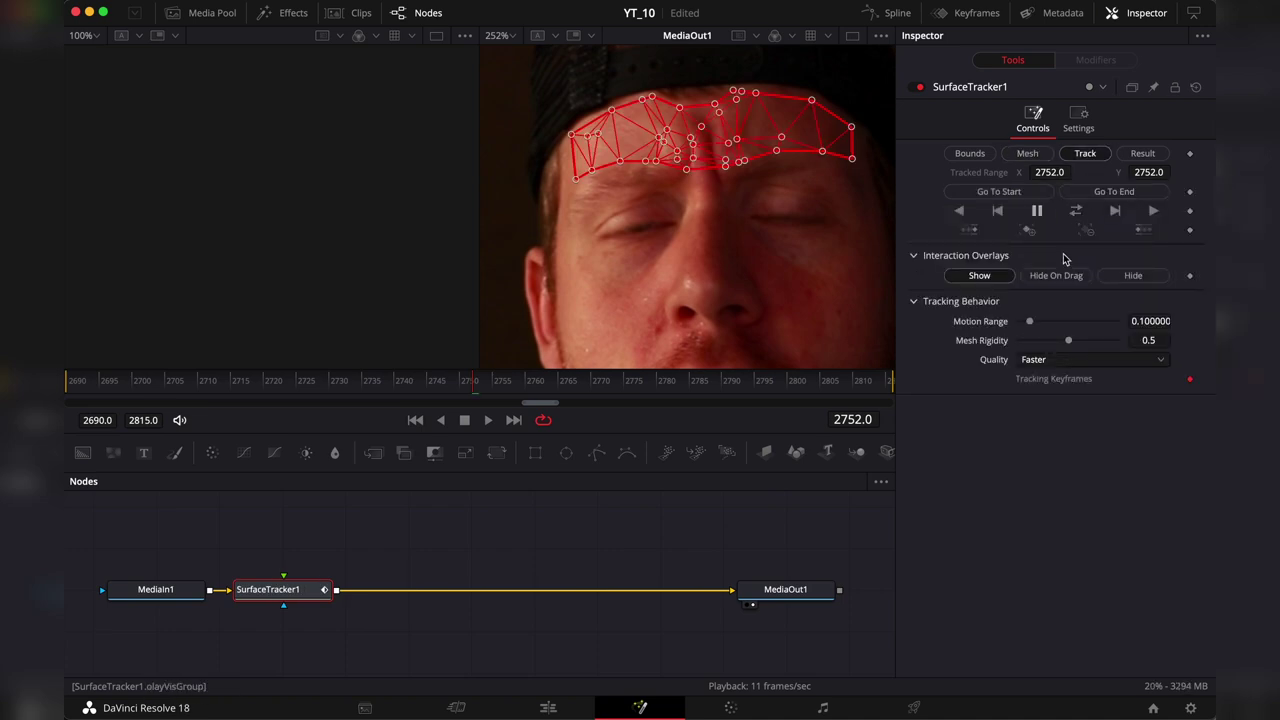
pyautogui.moveTo(1030, 321); pyautogui.dragTo(1048, 330)
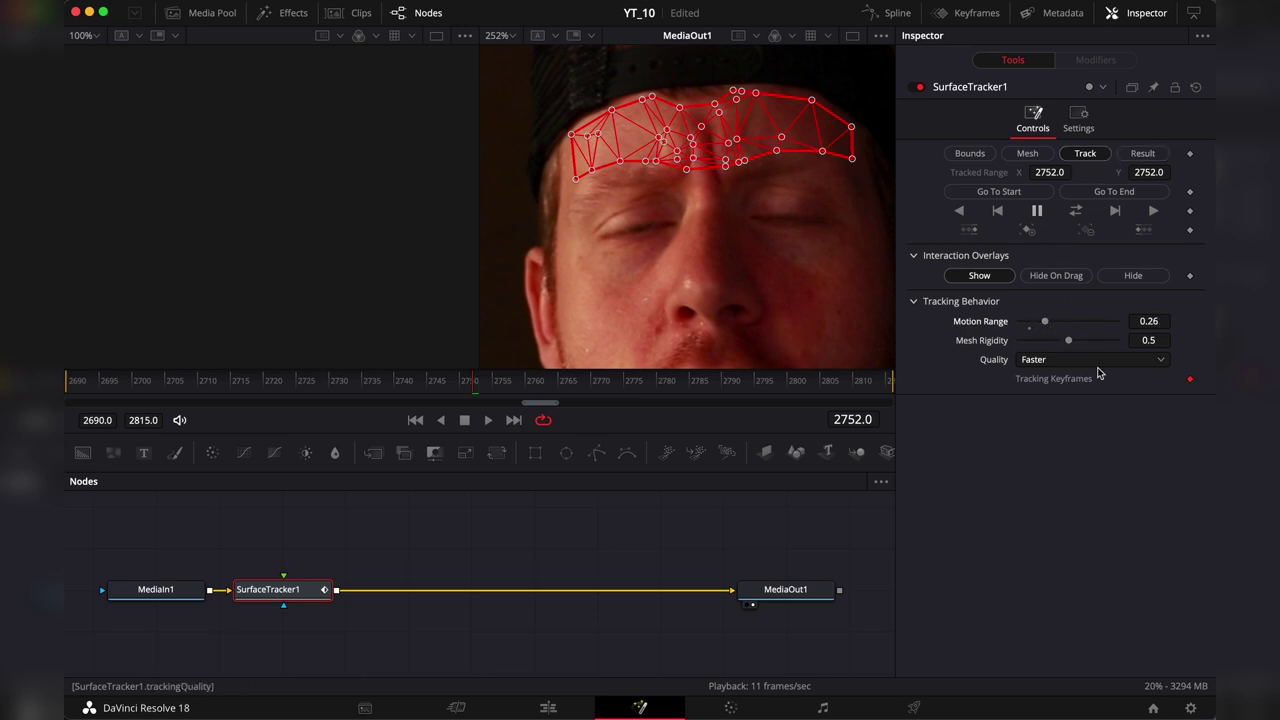
pyautogui.click(1137, 363)
pyautogui.click(1124, 393)
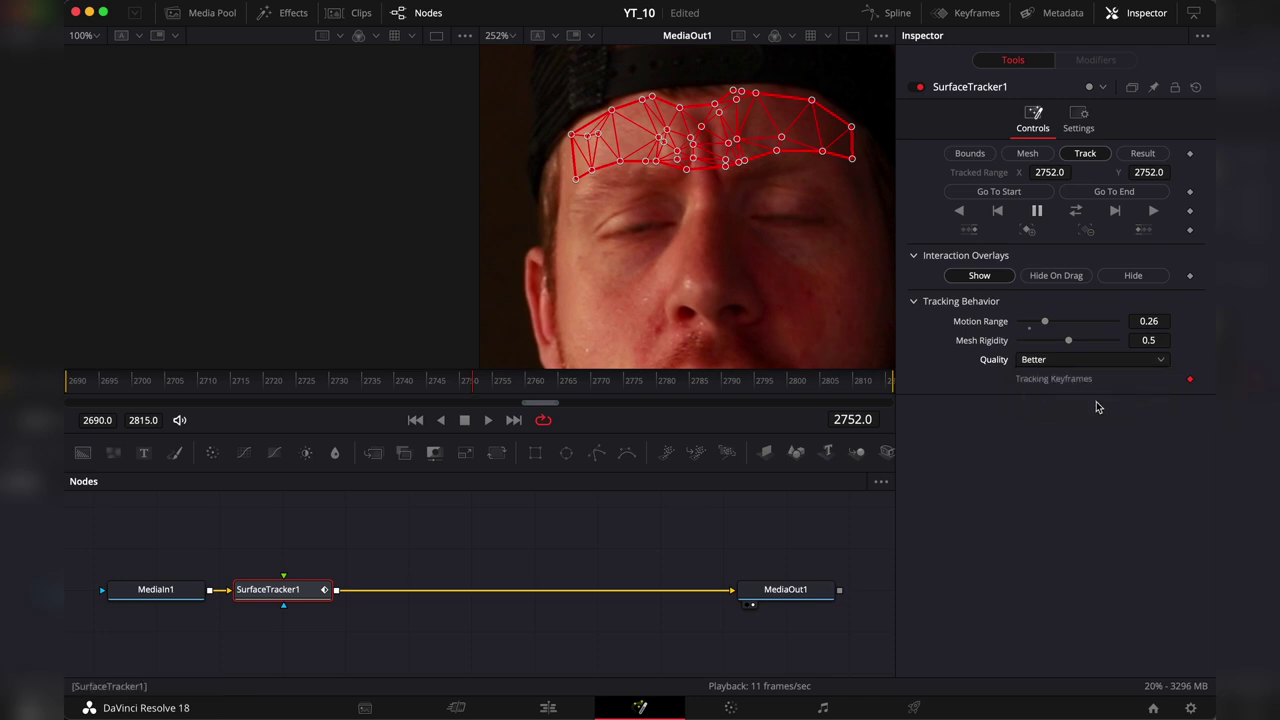
pyautogui.click(1075, 213)
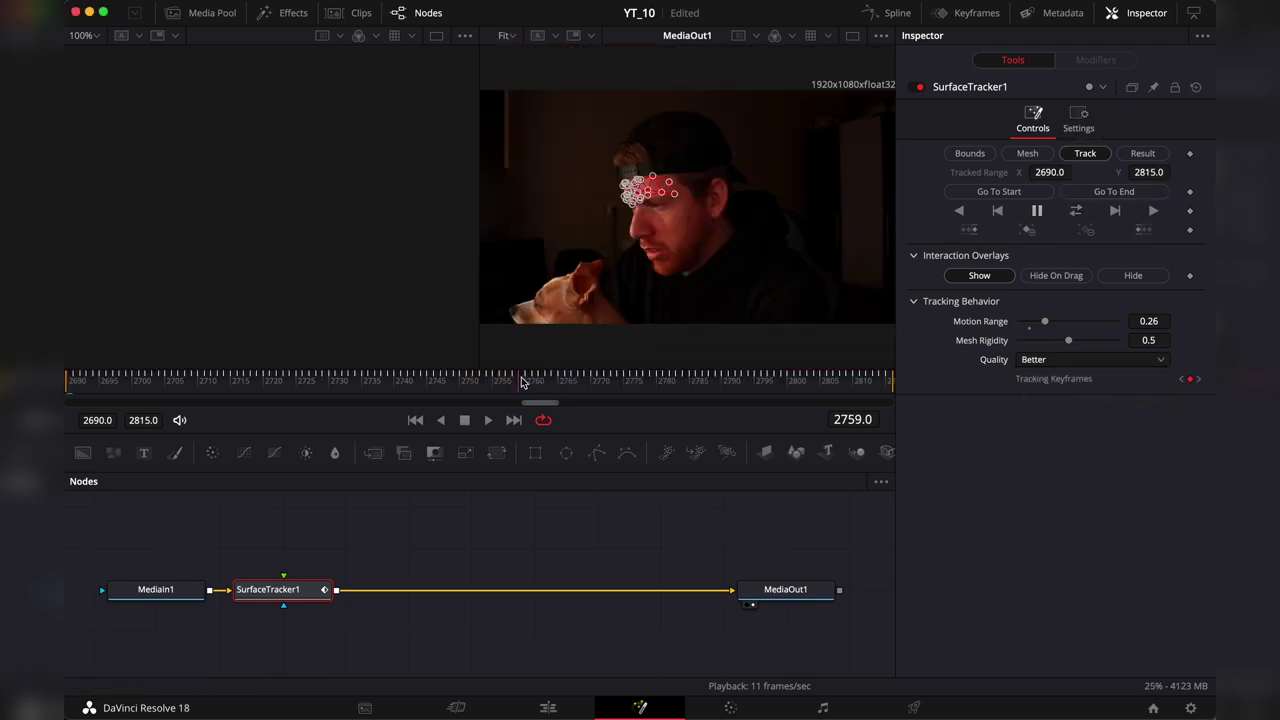
# Feed SUBSCRIBE text into the tracker at 0.567 shading opacity in PT Sans Caption
pyautogui.moveTo(520, 381); pyautogui.dragTo(311, 391)
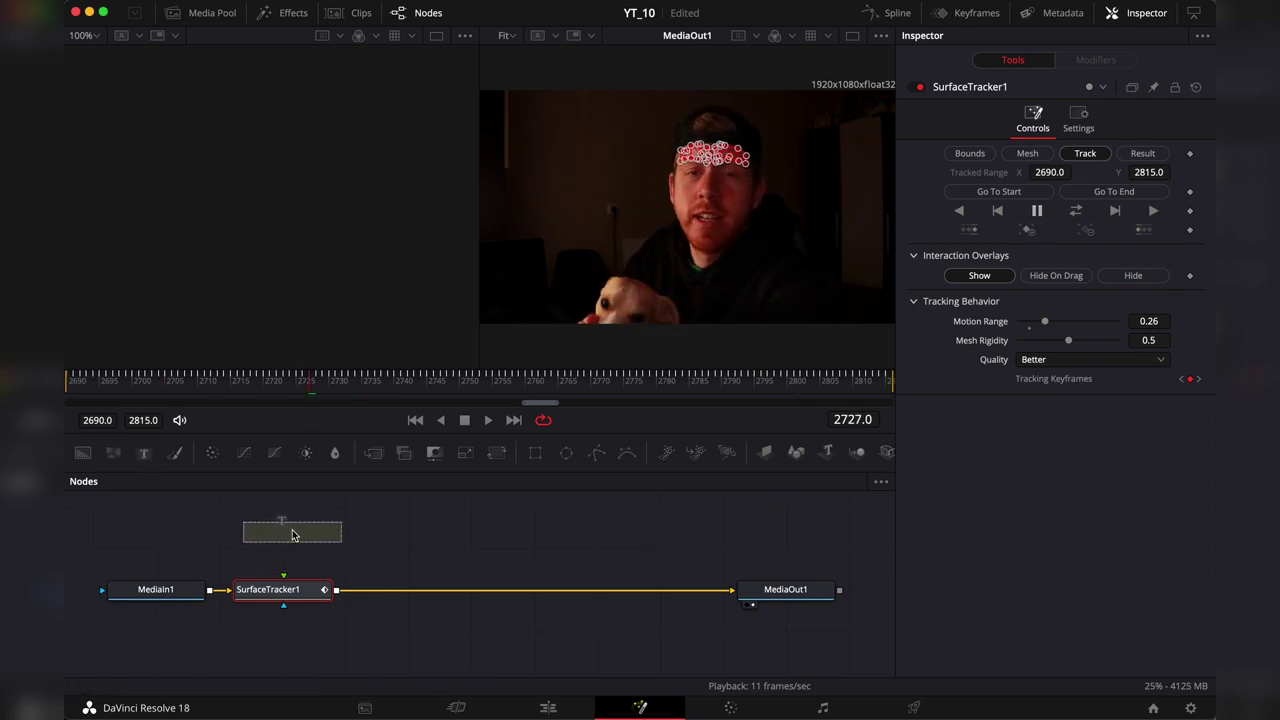
pyautogui.moveTo(292, 535); pyautogui.dragTo(286, 528)
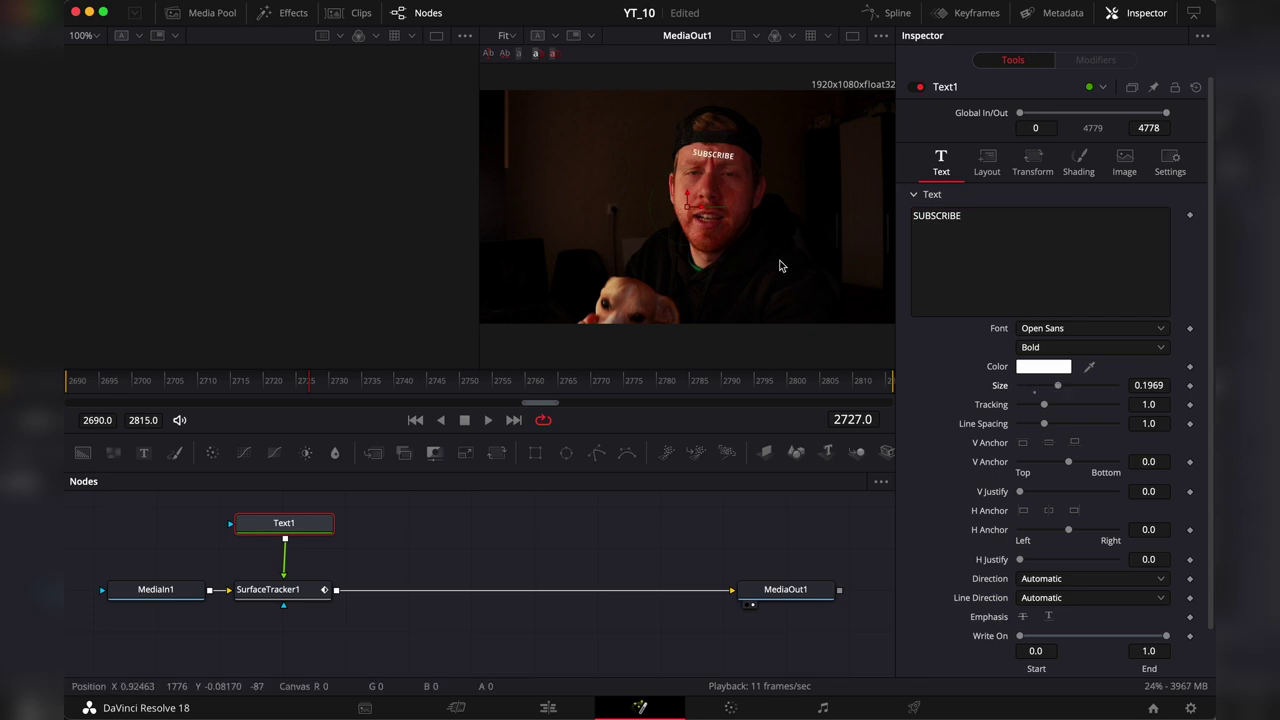
pyautogui.click(1078, 163)
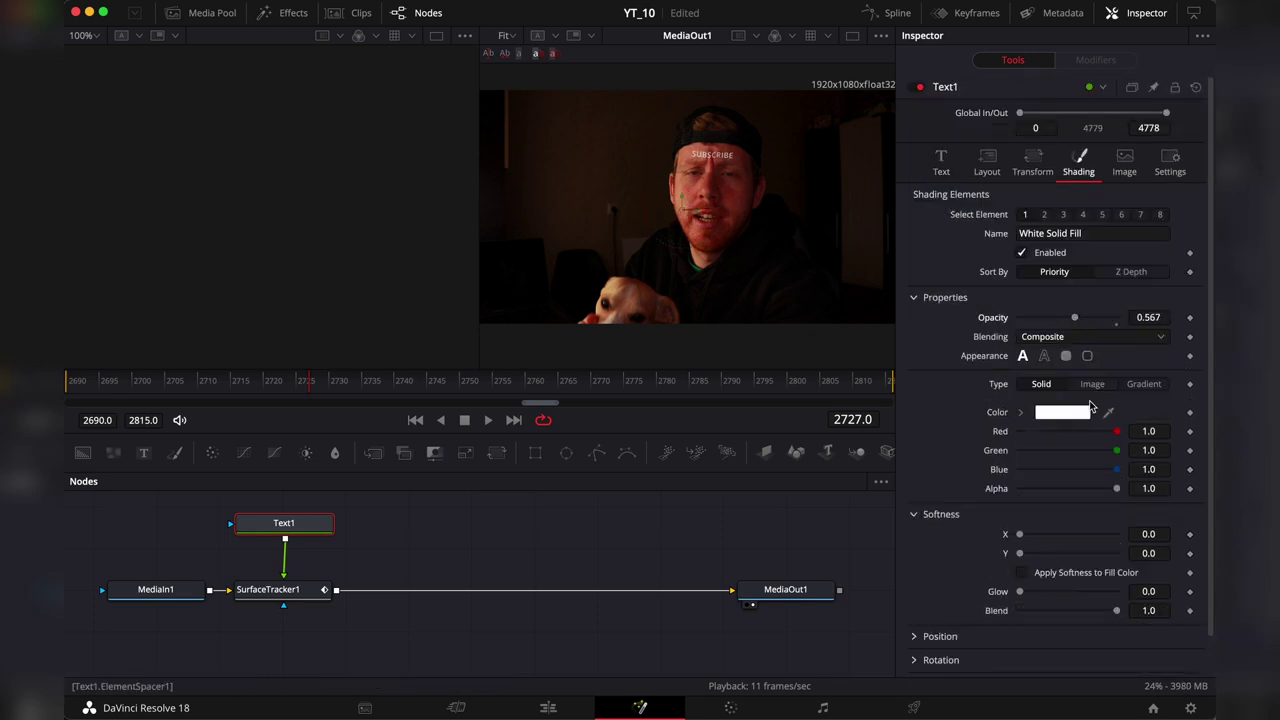
pyautogui.click(941, 163)
pyautogui.click(1090, 328)
pyautogui.click(1052, 382)
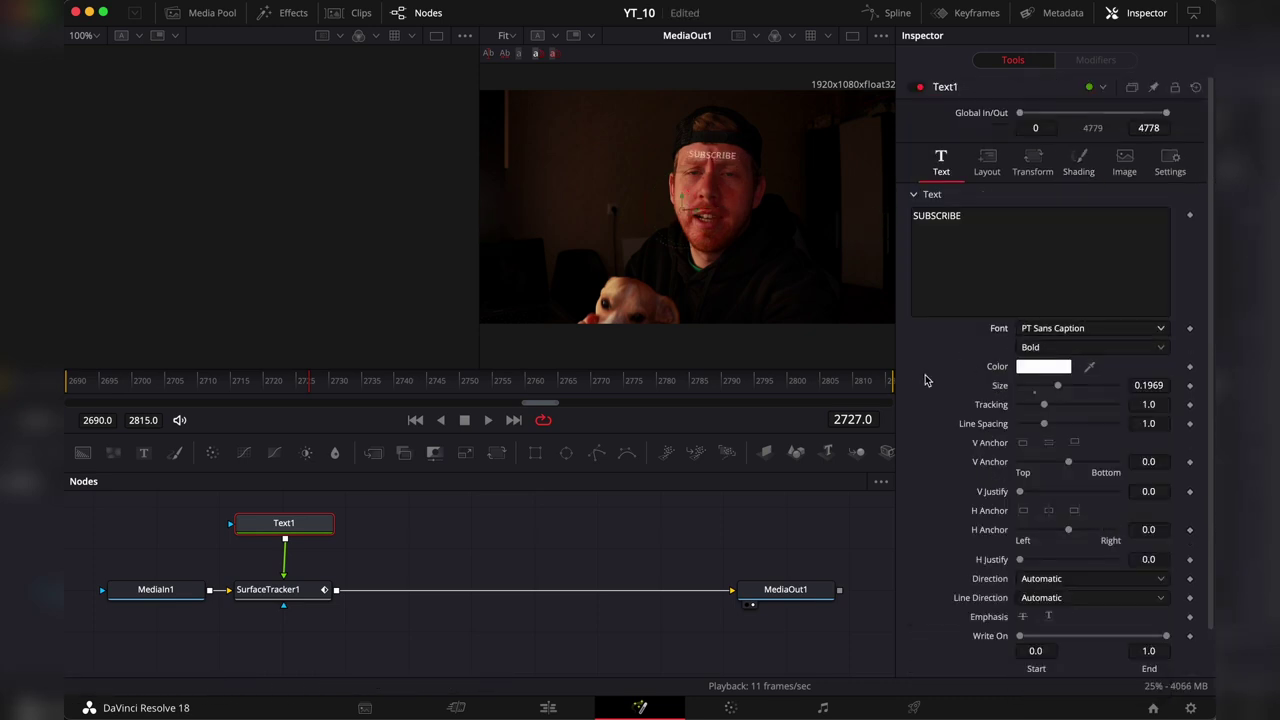